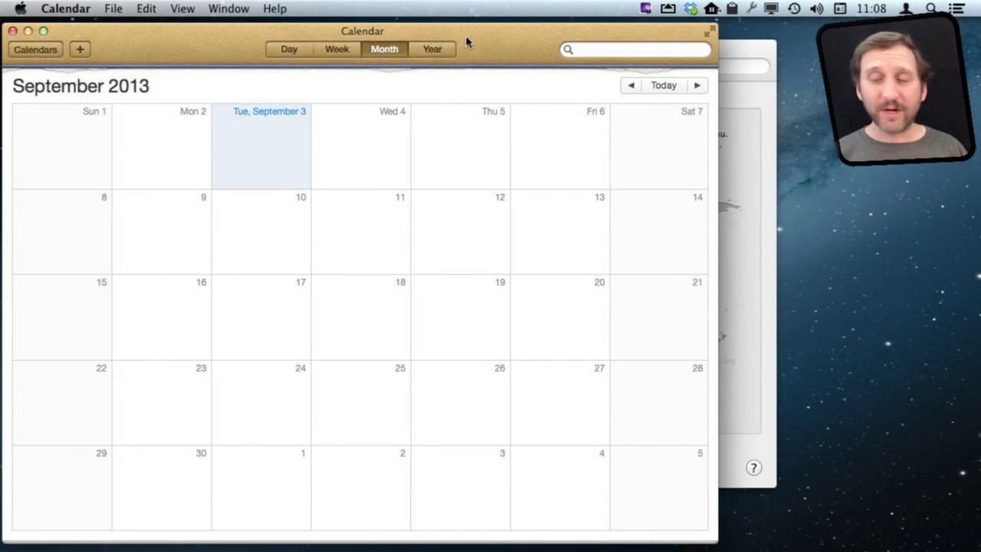
# Step: Bring the Date & Time settings, showing Mountain Daylight Time (Denver, CO), to the front
pyautogui.click(725, 57)
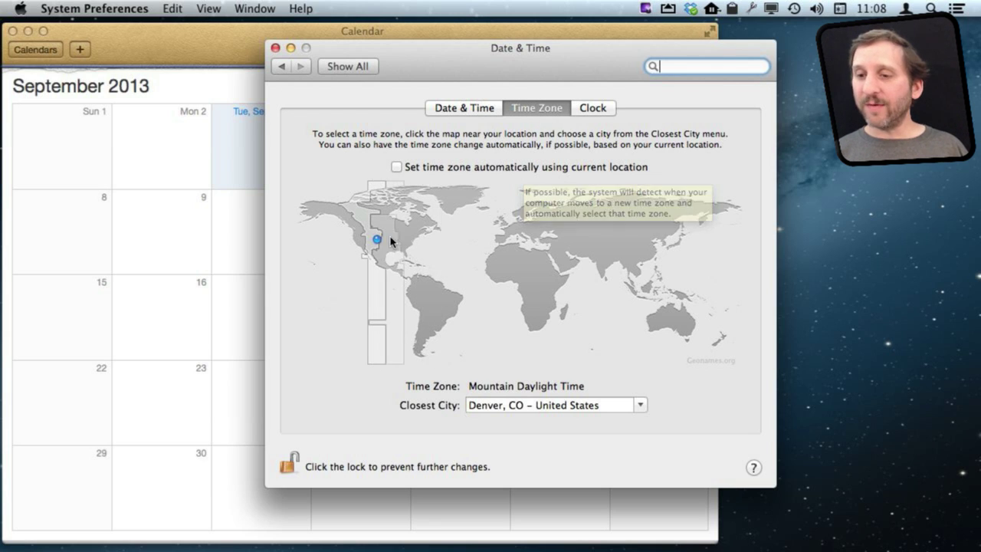
# Step: Set the system time zone to Eastern (Baltimore, MD) and return to Calendar
pyautogui.click(409, 245)
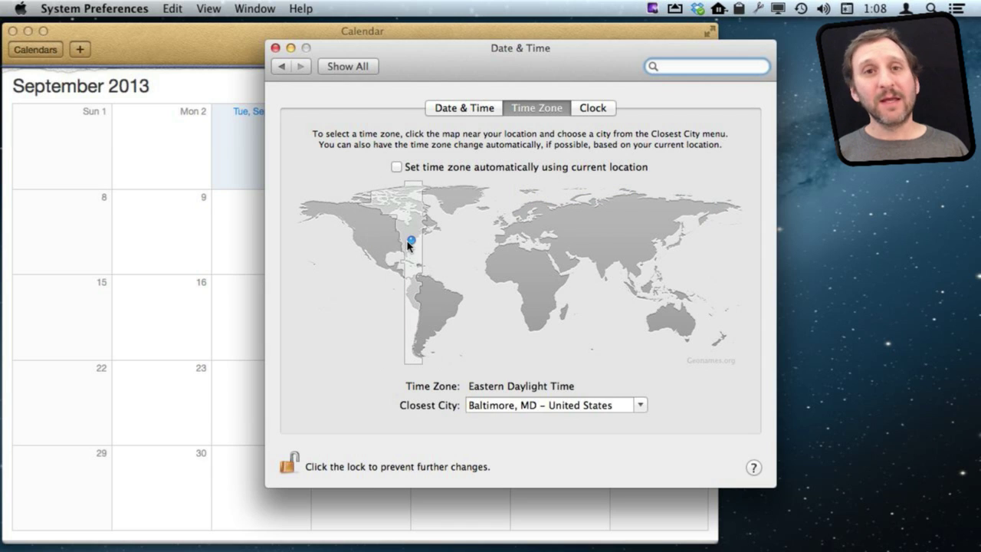
pyautogui.click(197, 66)
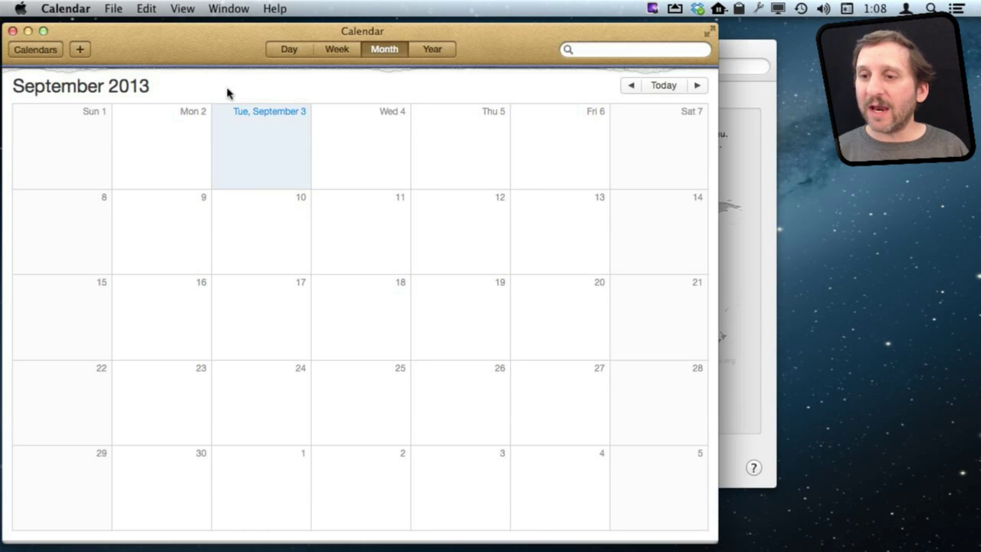
# Step: Create an all-day event named Test on Thursday, September 5
pyautogui.doubleClick(448, 134)
pyautogui.write('Test')
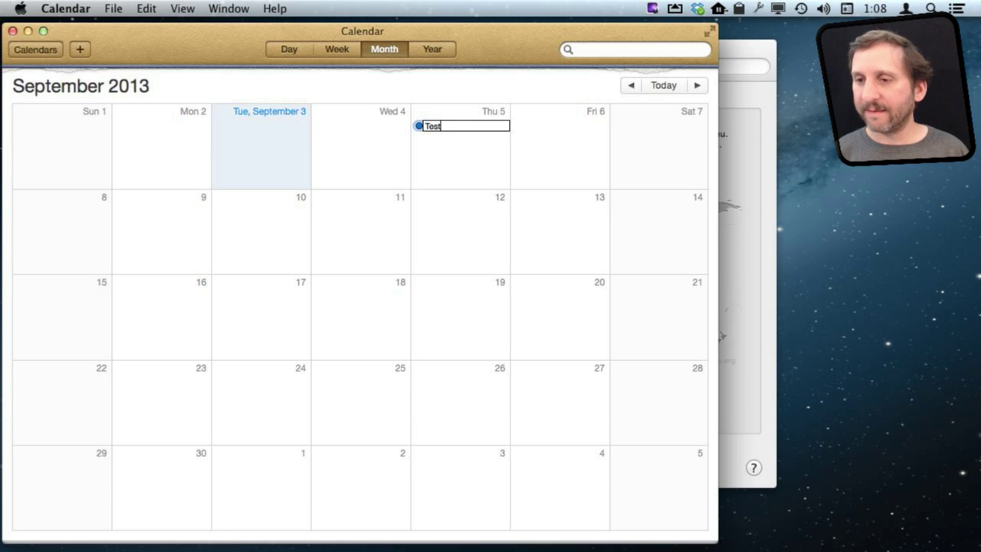
pyautogui.press('Return')
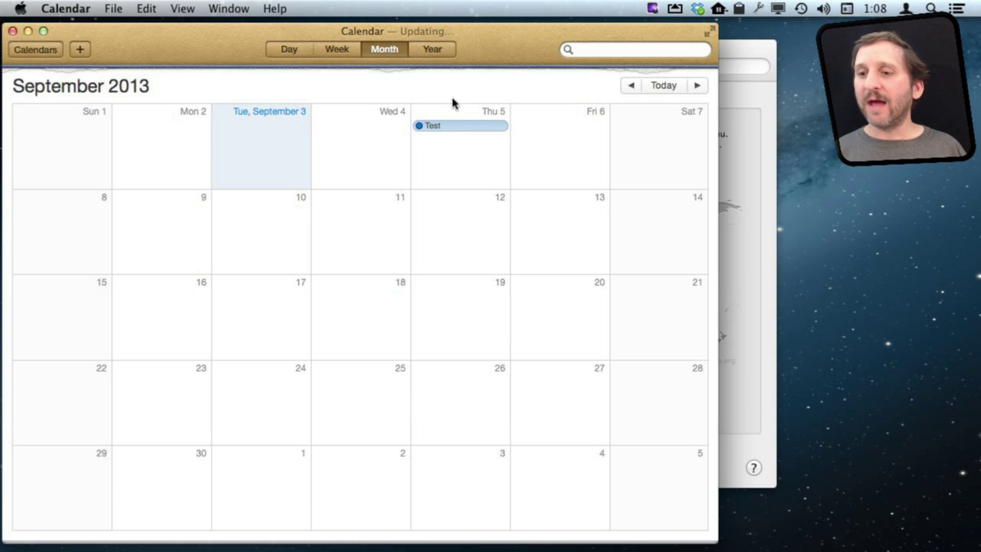
# Step: Make Test a timed 3:00–4:00 PM event and confirm its times
pyautogui.doubleClick(435, 129)
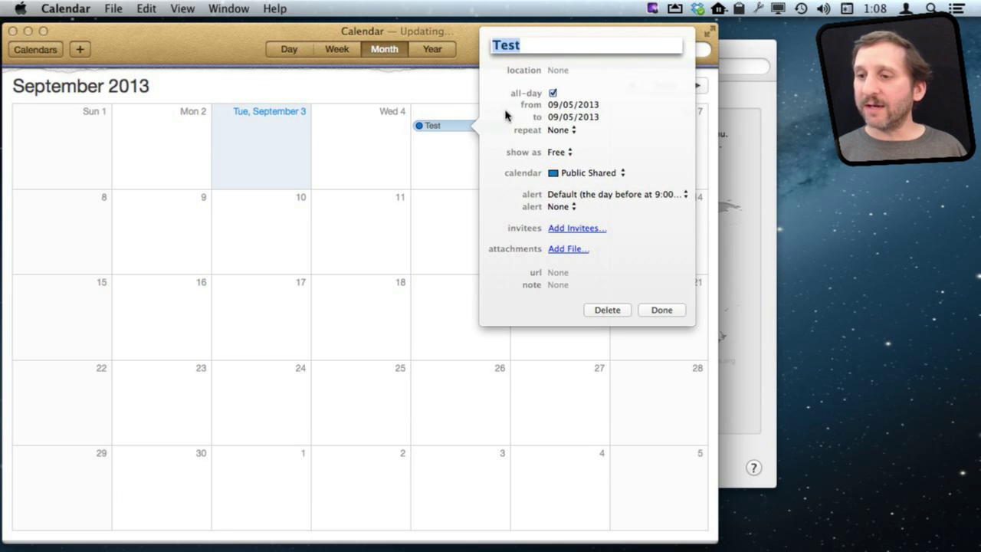
pyautogui.click(553, 94)
pyautogui.click(611, 107)
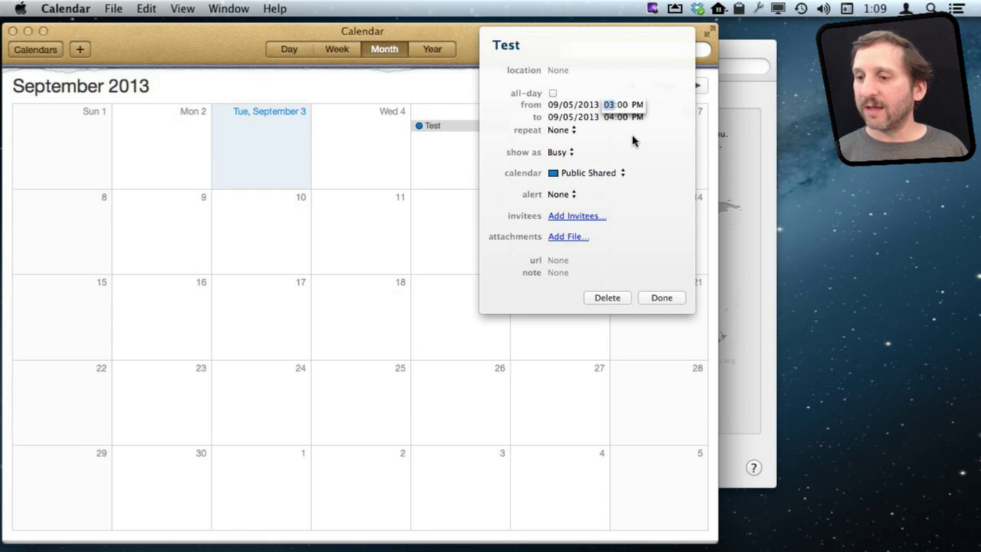
pyautogui.click(661, 296)
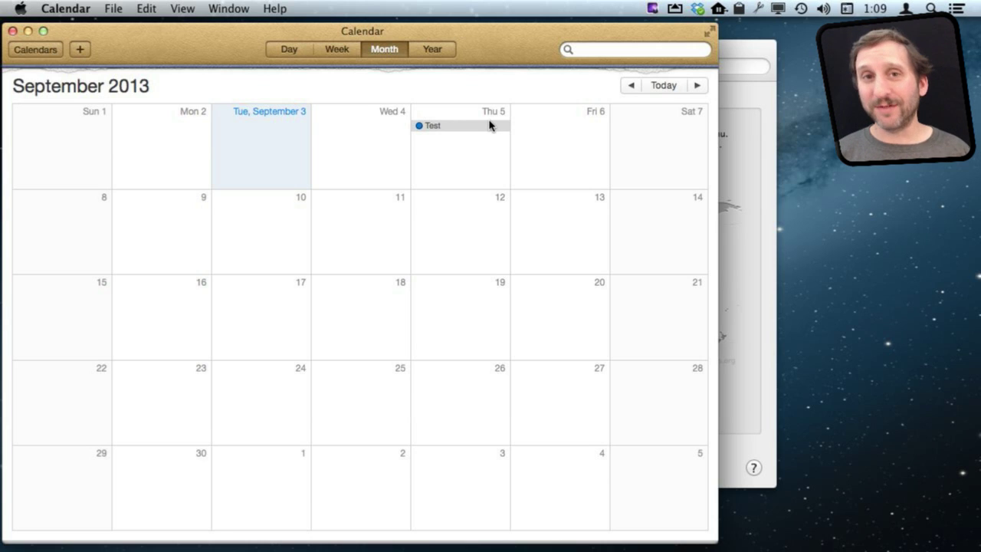
pyautogui.doubleClick(457, 127)
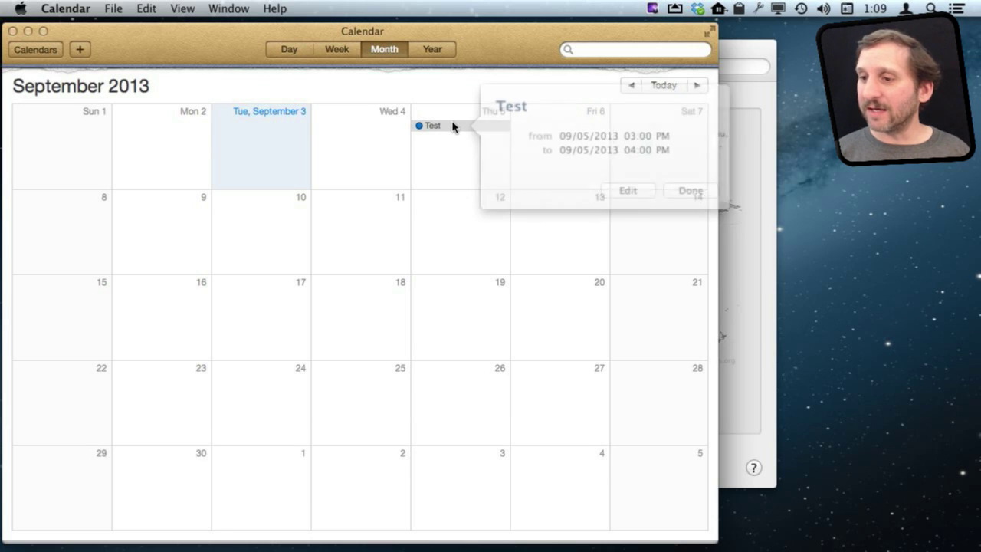
pyautogui.click(662, 183)
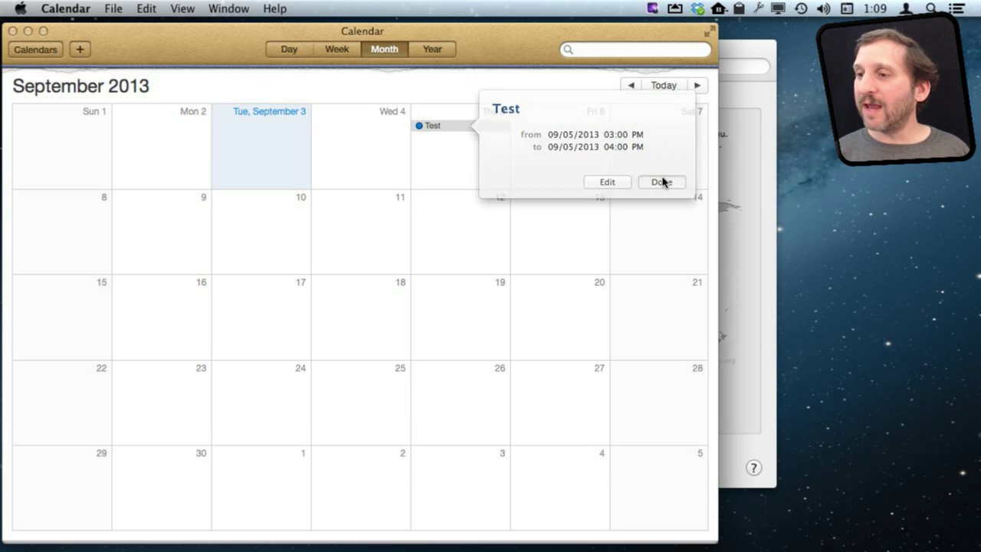
# Step: Set the system time zone back to Mountain and confirm Test now reads 1:00–2:00 PM
pyautogui.click(742, 67)
pyautogui.click(375, 243)
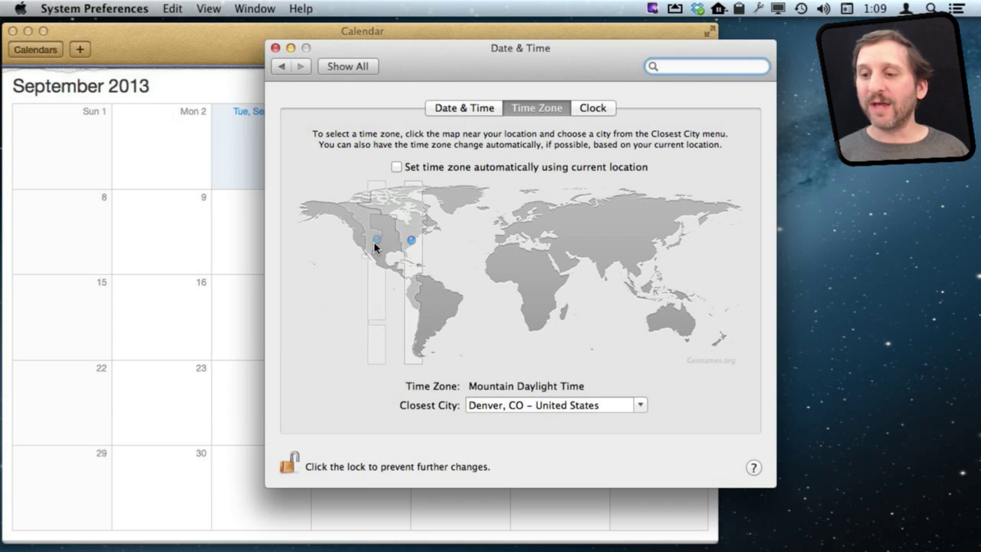
pyautogui.click(246, 84)
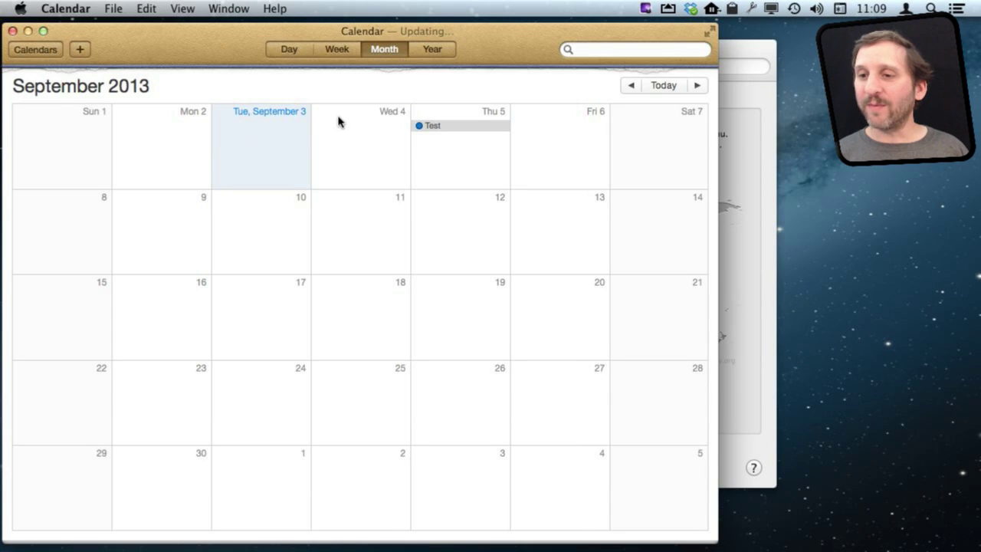
pyautogui.doubleClick(426, 127)
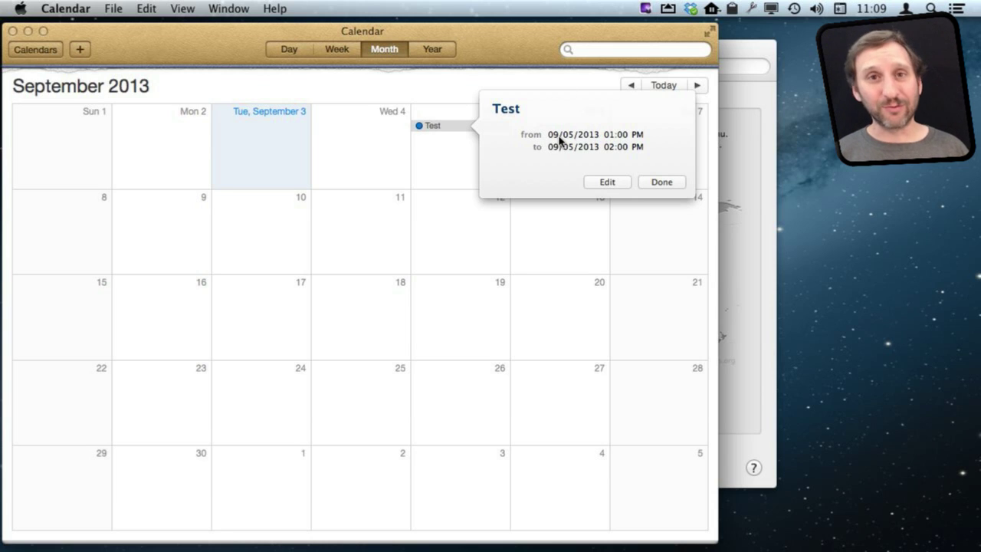
pyautogui.click(662, 183)
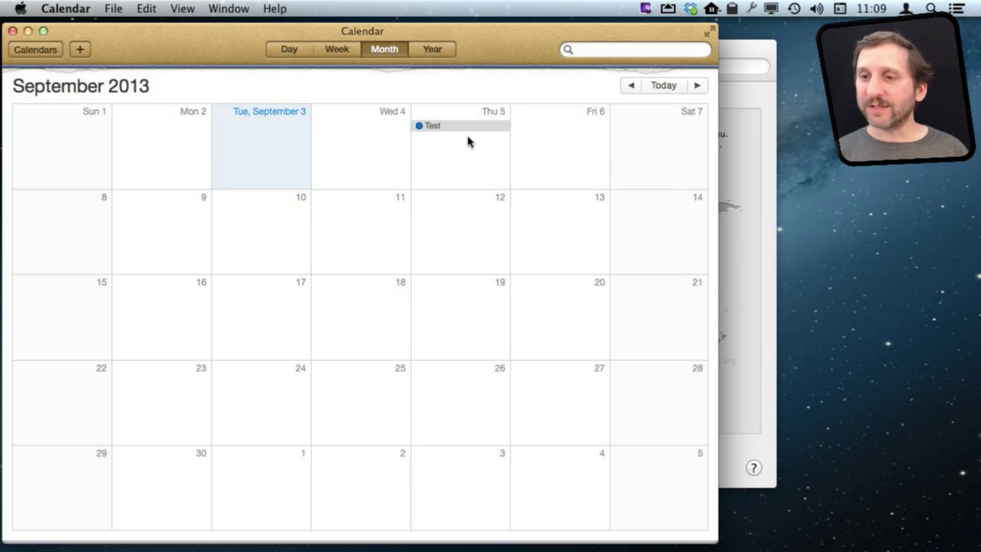
# Step: Delete the Test event and turn on time zone support in Calendar's Advanced preferences
pyautogui.press('Delete')
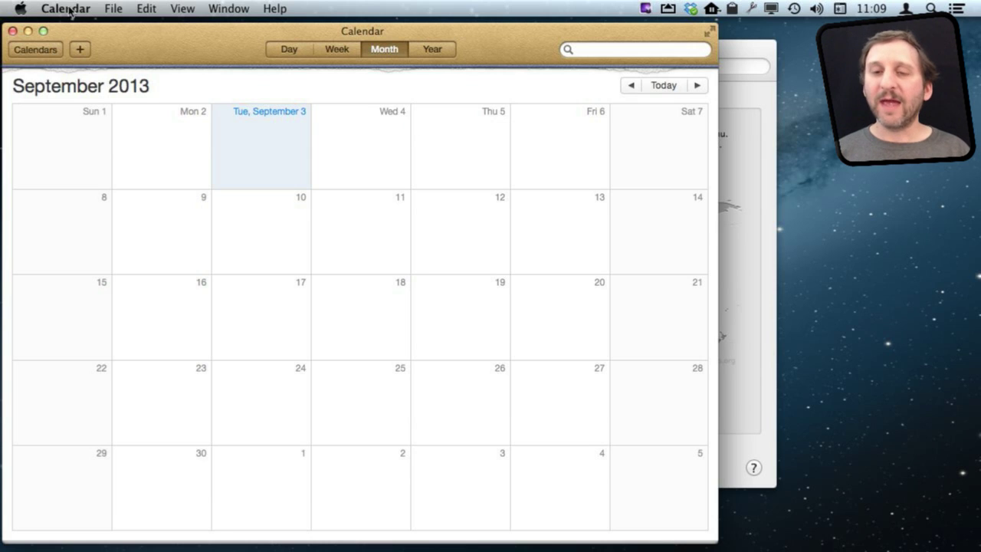
pyautogui.click(67, 9)
pyautogui.click(68, 50)
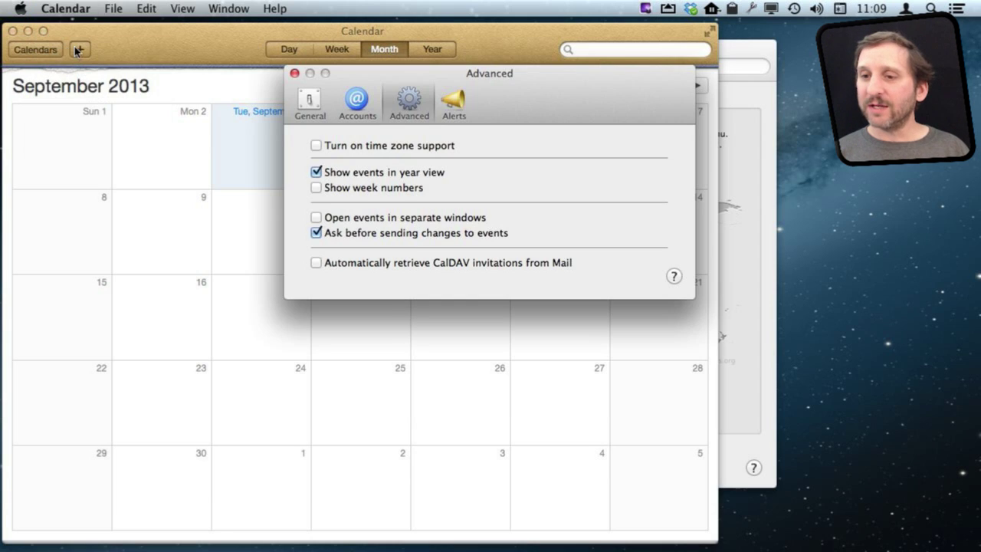
pyautogui.click(316, 145)
pyautogui.click(296, 74)
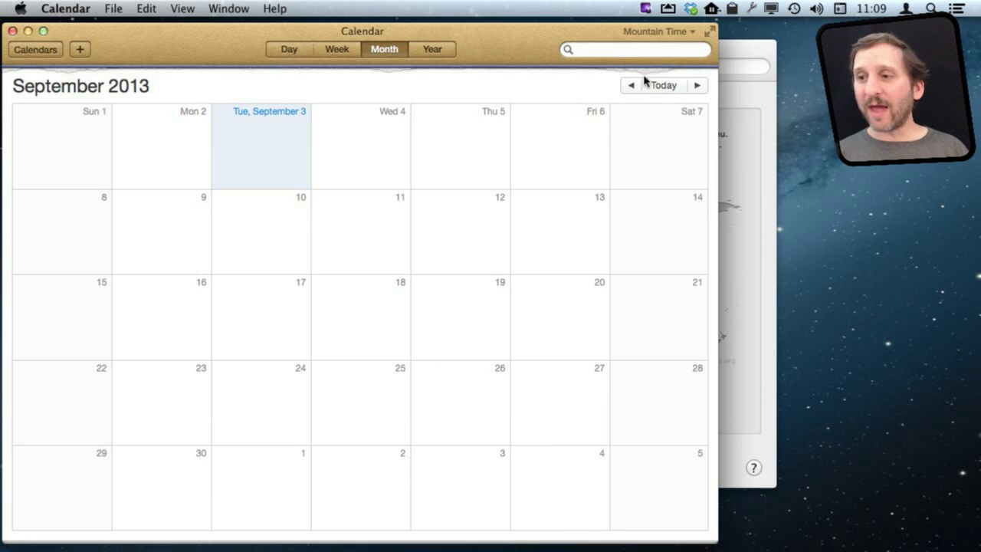
# Step: Check Calendar's time zone choices, then set the system time zone to Eastern (Philadelphia, PA)
pyautogui.click(650, 35)
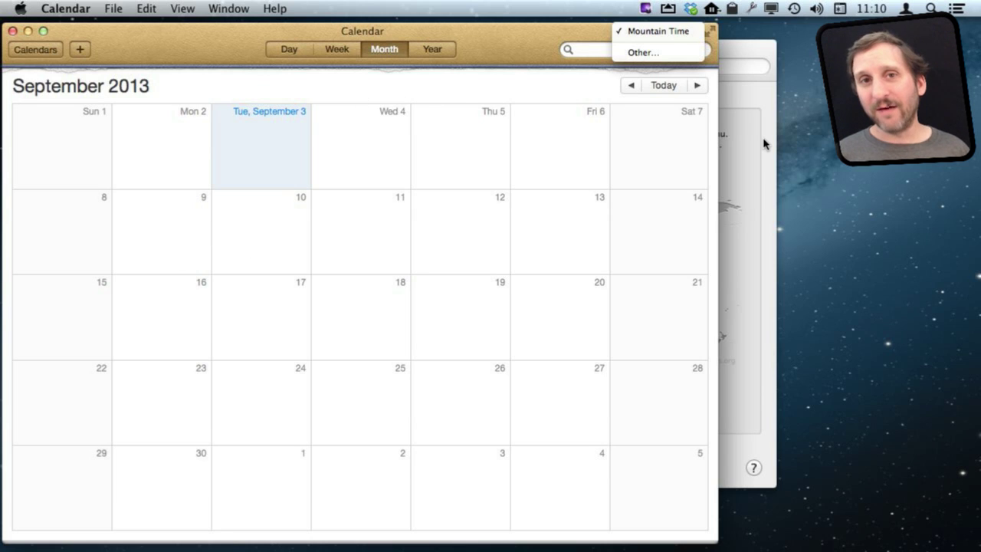
pyautogui.click(733, 98)
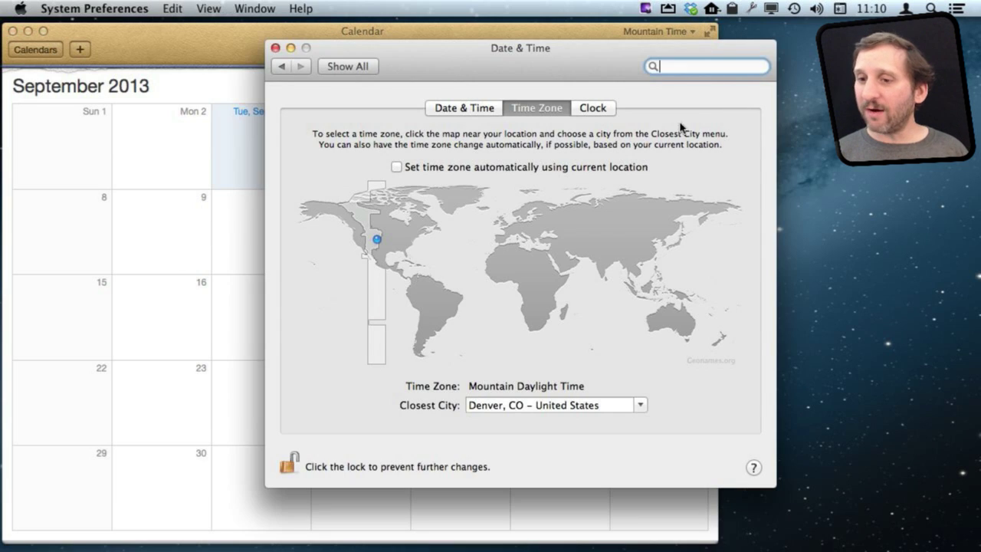
pyautogui.click(411, 241)
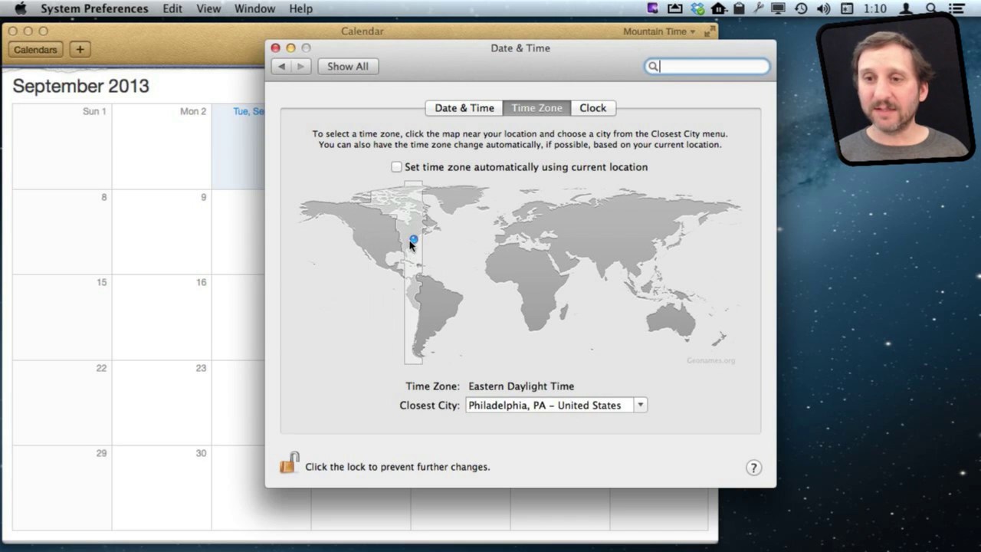
pyautogui.click(215, 53)
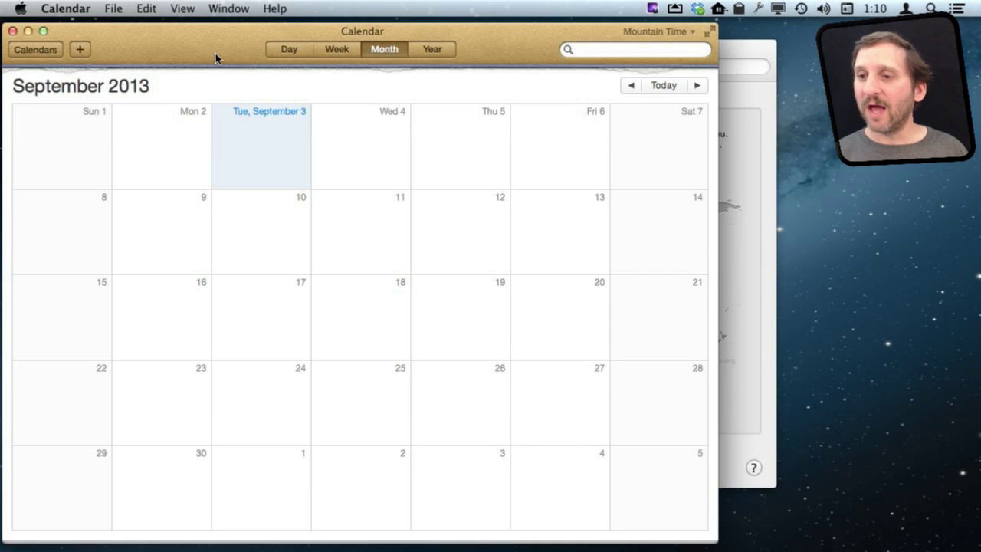
# Step: Create a new all-day event named Test on Thursday 5
pyautogui.doubleClick(451, 132)
pyautogui.write('Test')
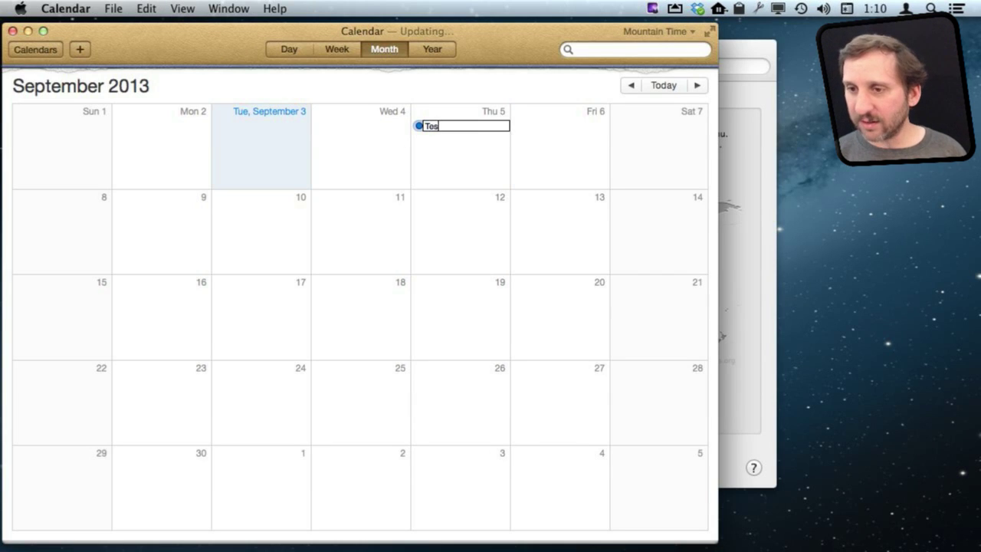
pyautogui.press('Return')
# Step: Make Test a timed 3:00–4:00 PM Mountain Time event and verify its details
pyautogui.doubleClick(460, 128)
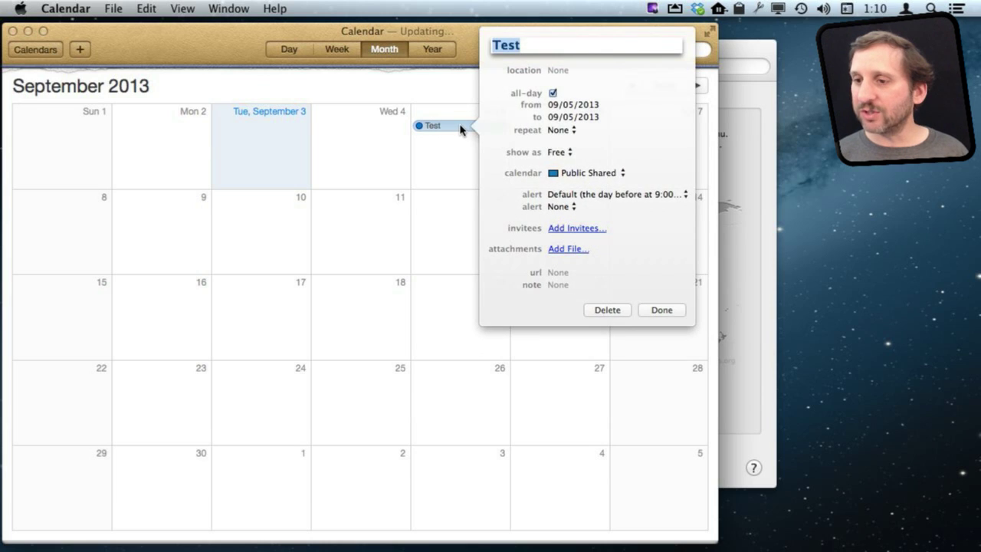
pyautogui.click(552, 94)
pyautogui.click(610, 106)
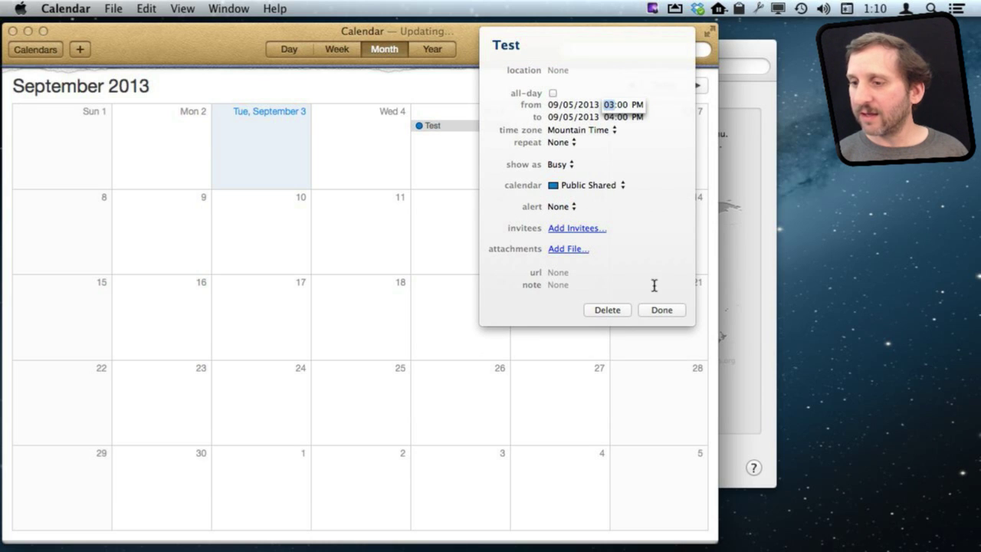
pyautogui.click(651, 310)
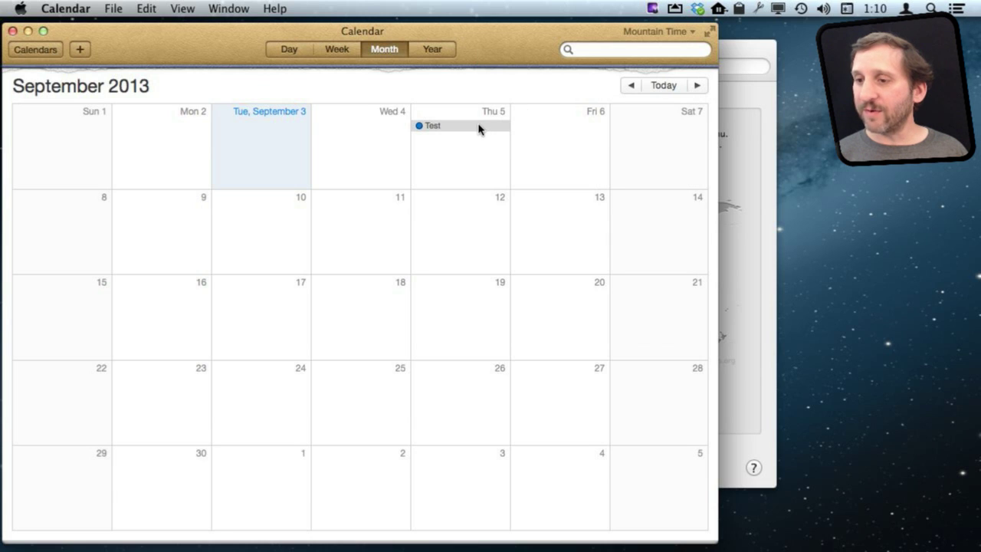
pyautogui.doubleClick(479, 127)
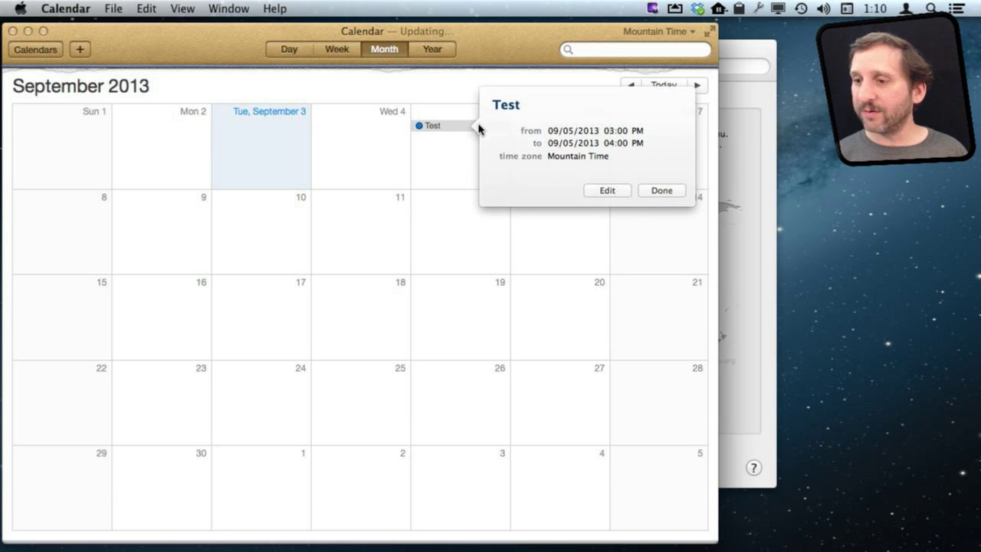
pyautogui.click(548, 227)
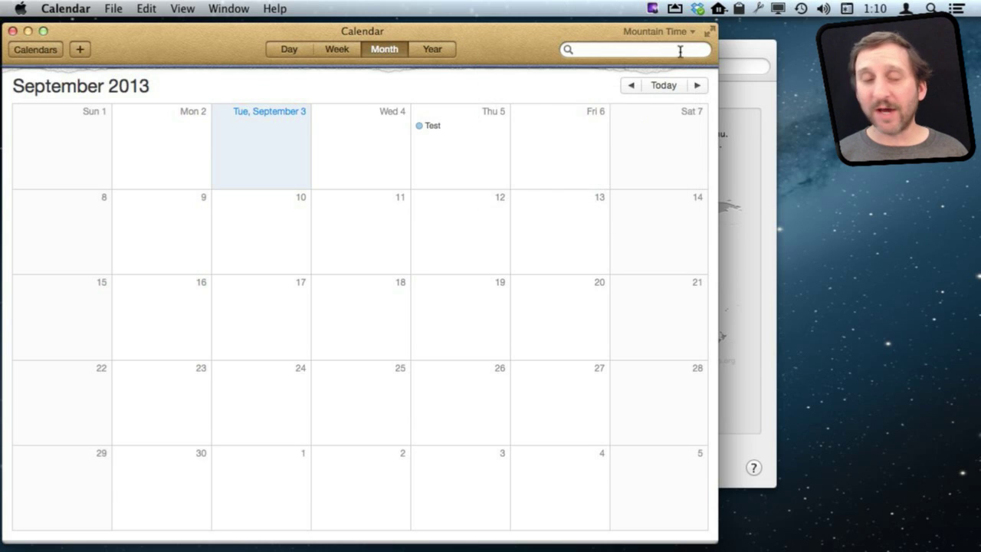
pyautogui.click(733, 56)
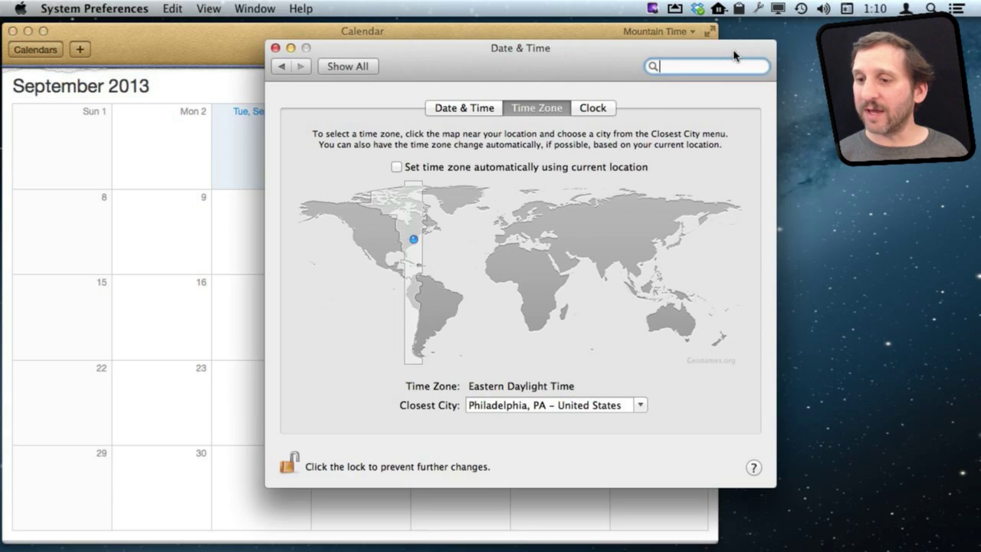
# Step: Set the system time zone to Mountain (Denver) and verify Test still reads 3:00–4:00 PM Mountain Time
pyautogui.click(379, 242)
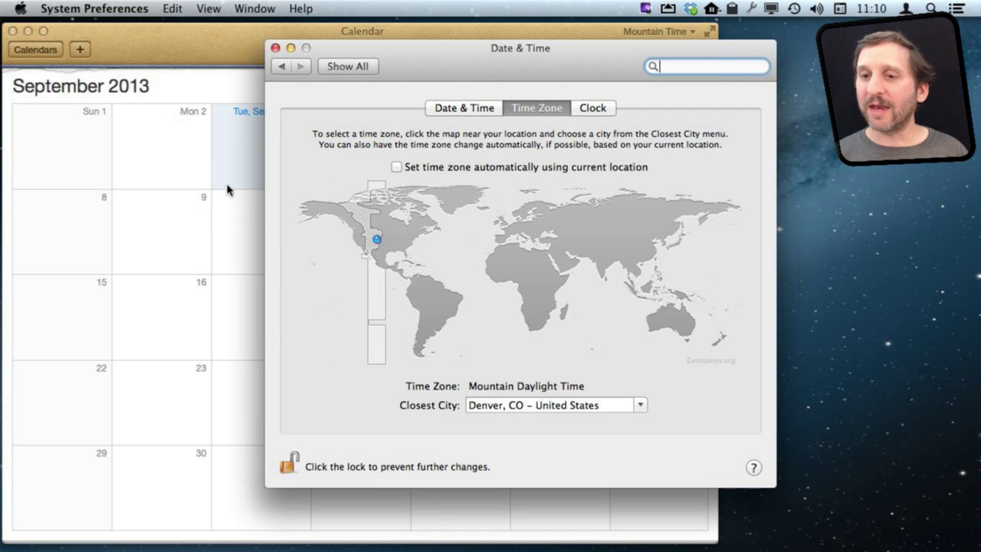
pyautogui.click(237, 49)
pyautogui.doubleClick(438, 130)
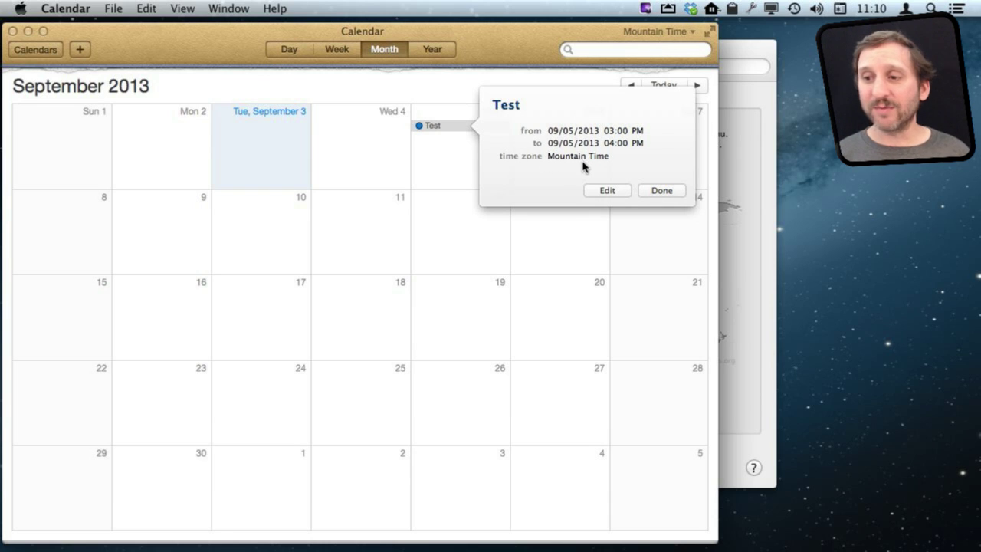
# Step: Create event Test2 on Wednesday 4 as a timed 2:00–3:00 PM Mountain Time event
pyautogui.click(544, 36)
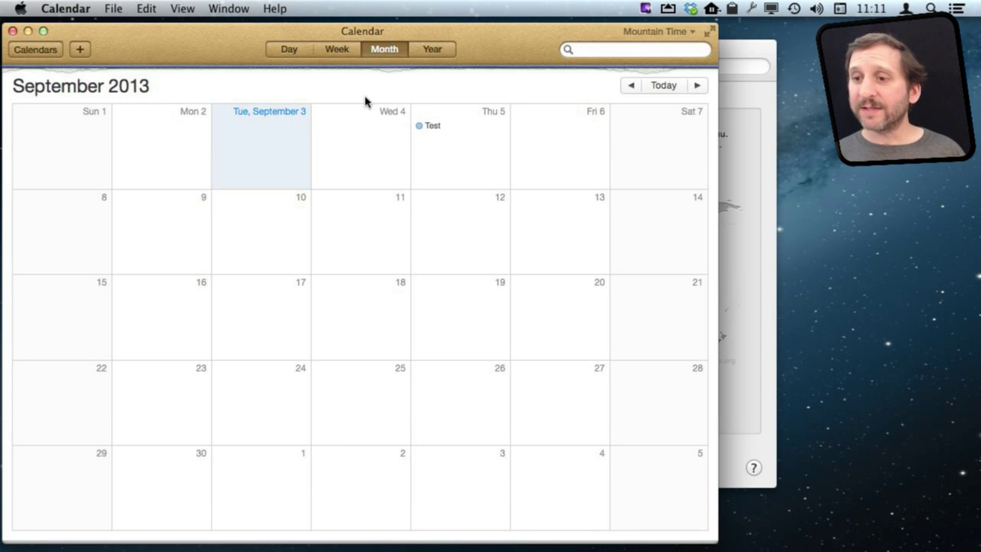
pyautogui.doubleClick(375, 130)
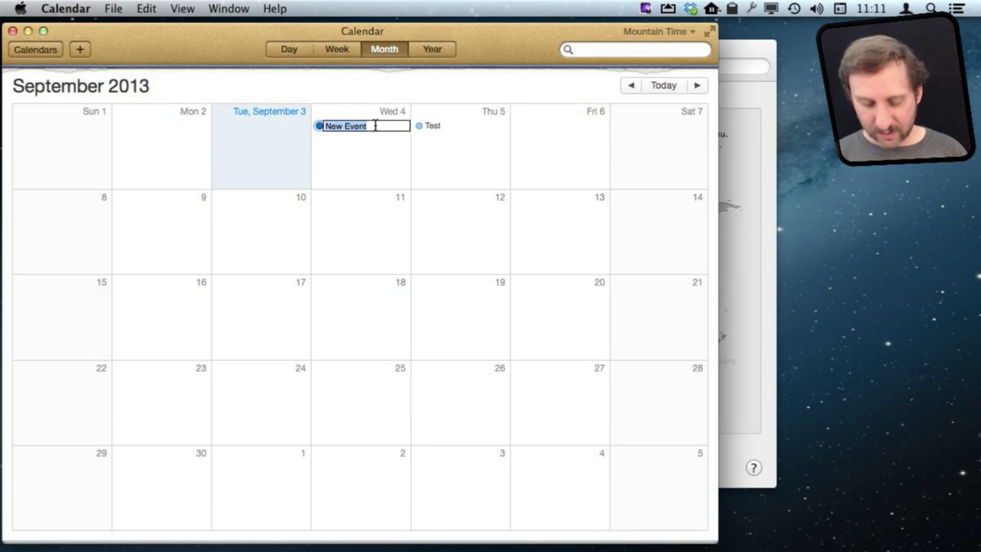
pyautogui.write('Test2')
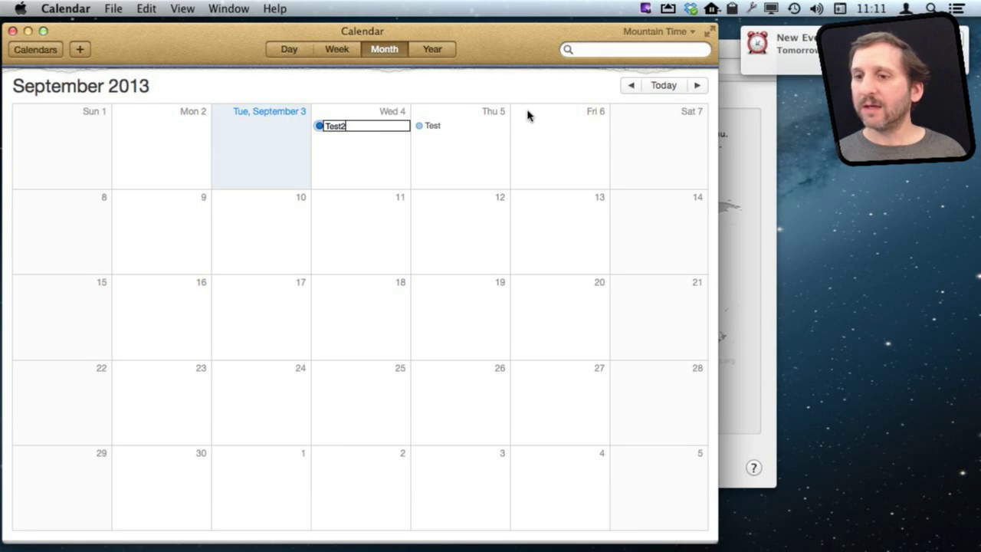
pyautogui.press('Return')
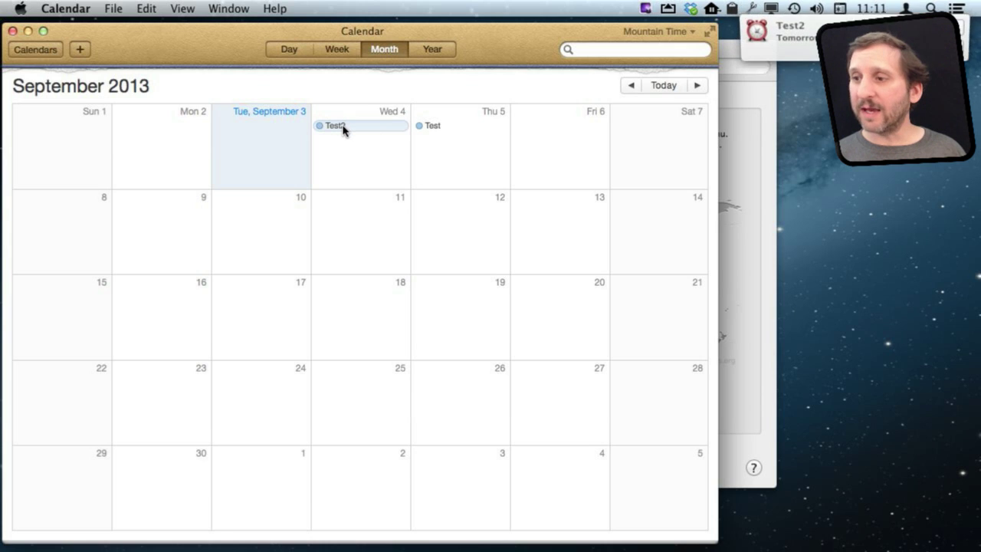
pyautogui.doubleClick(342, 127)
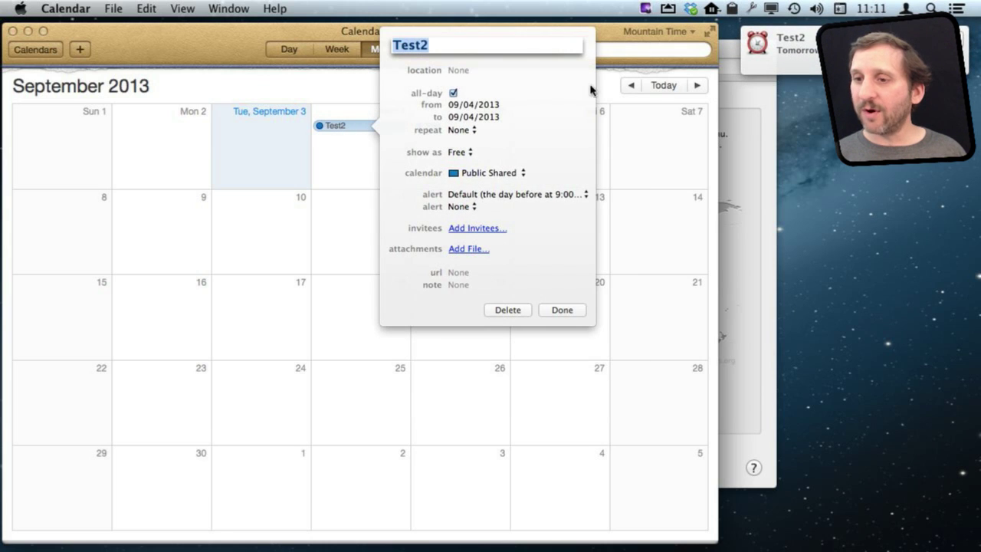
pyautogui.click(453, 93)
pyautogui.click(509, 105)
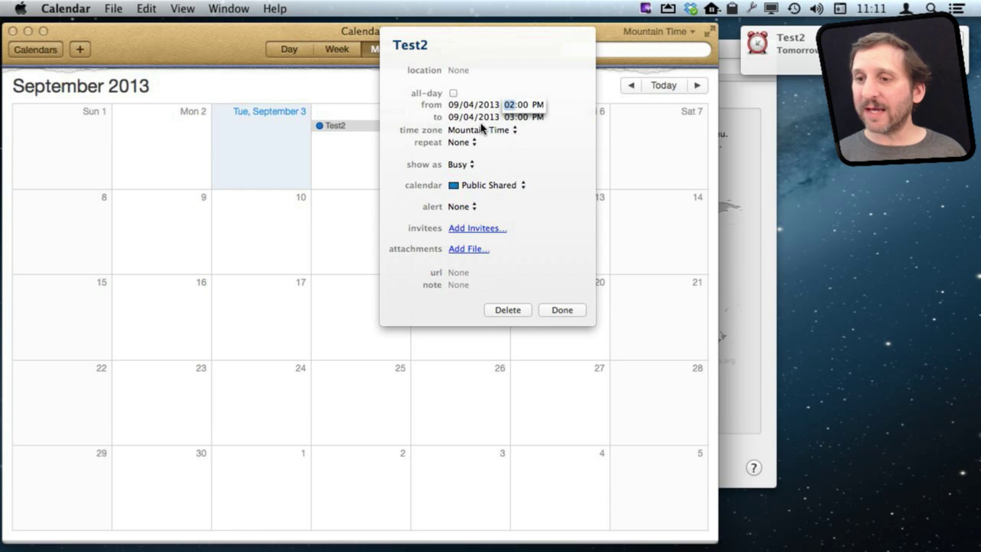
# Step: Set Test2's time zone to Central Time by choosing Chicago under Other
pyautogui.click(483, 132)
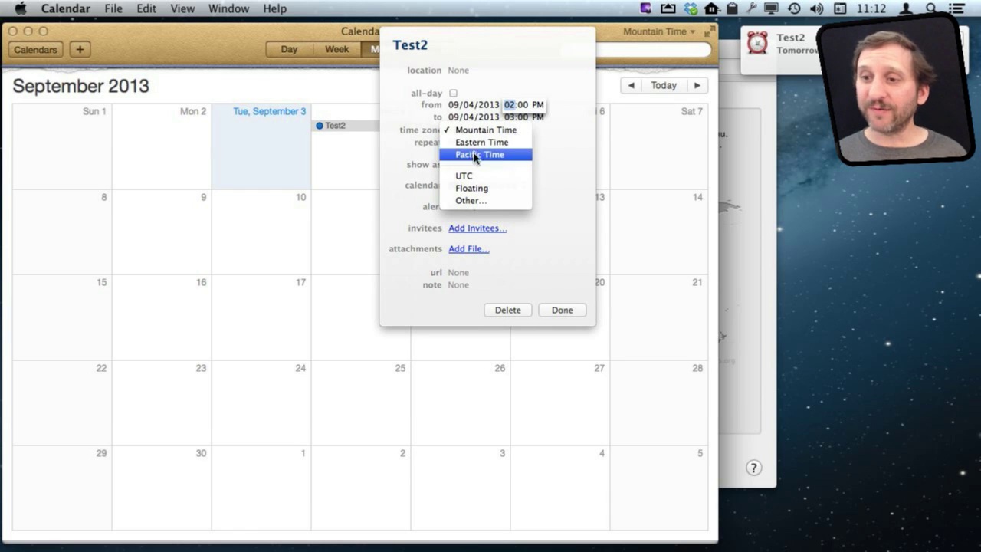
pyautogui.click(468, 202)
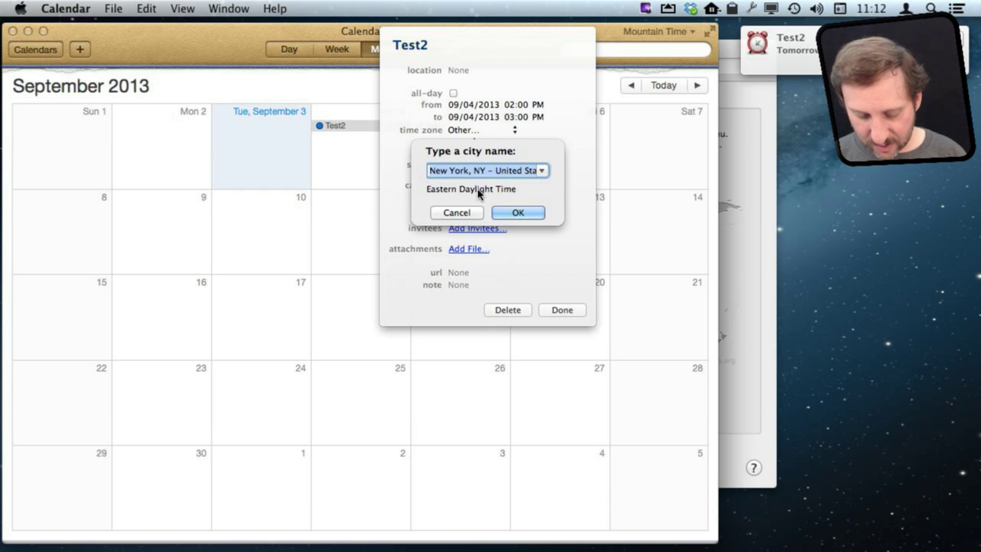
pyautogui.write('Chicago')
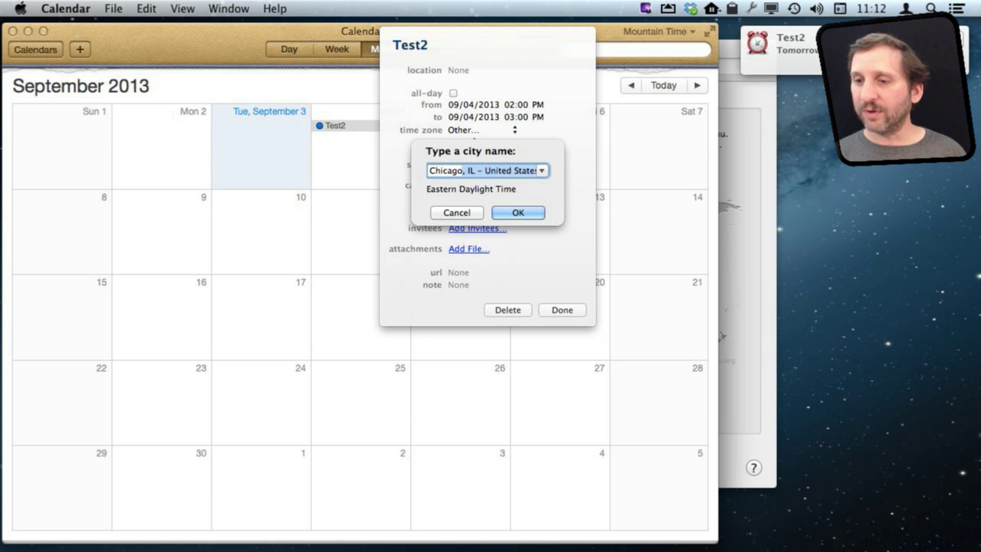
pyautogui.click(514, 185)
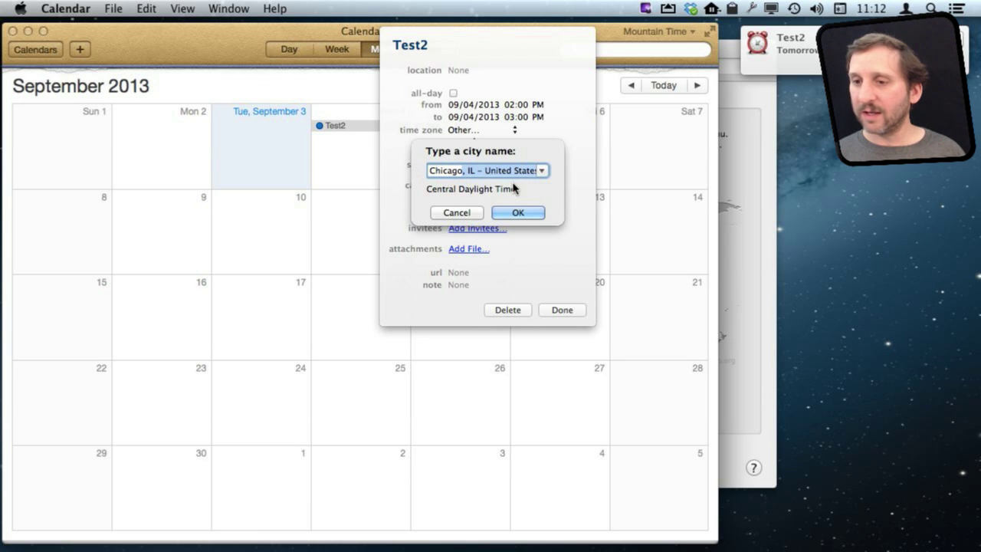
pyautogui.click(518, 213)
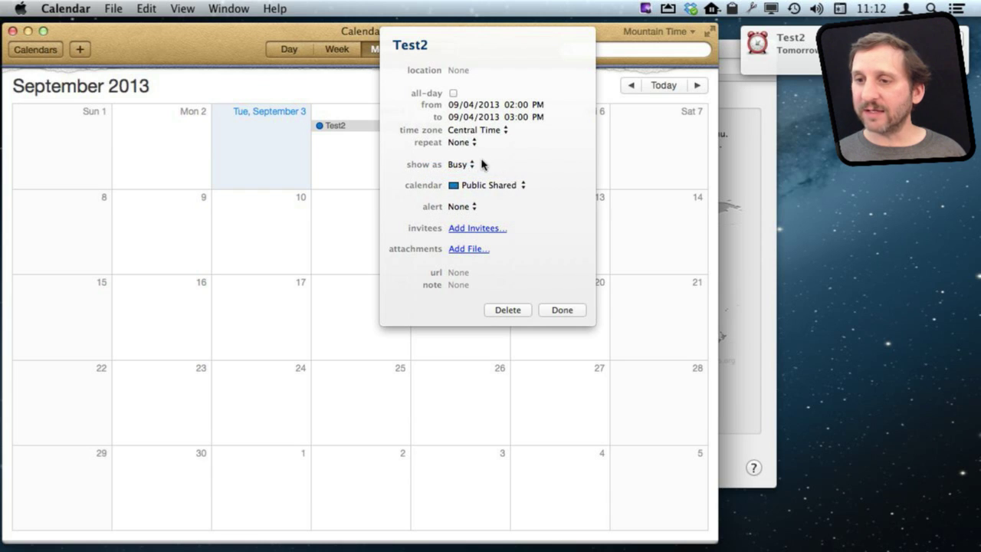
pyautogui.click(474, 130)
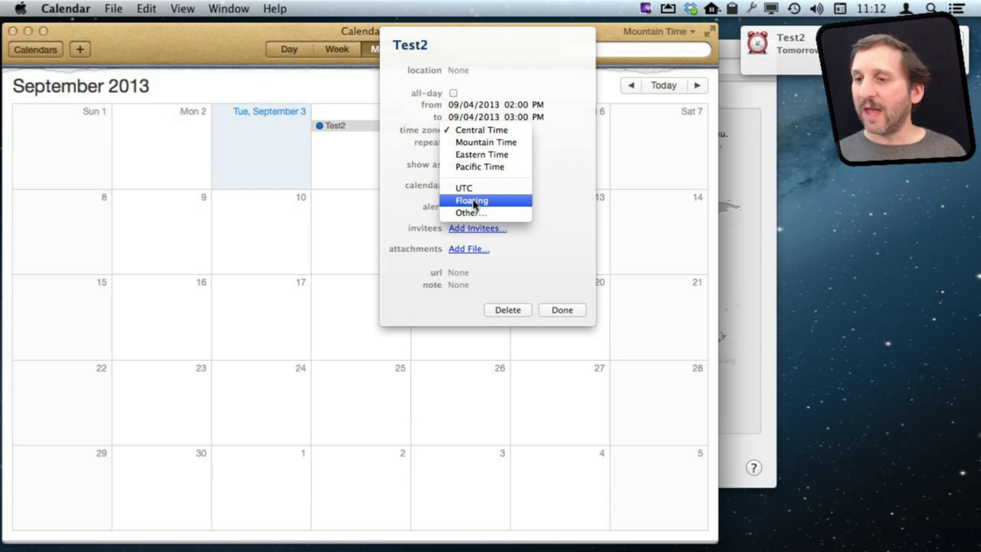
pyautogui.click(563, 167)
# Step: Recheck Test2 (2:00–3:00 PM Central) and Test while the calendar displays Mountain Time
pyautogui.click(562, 309)
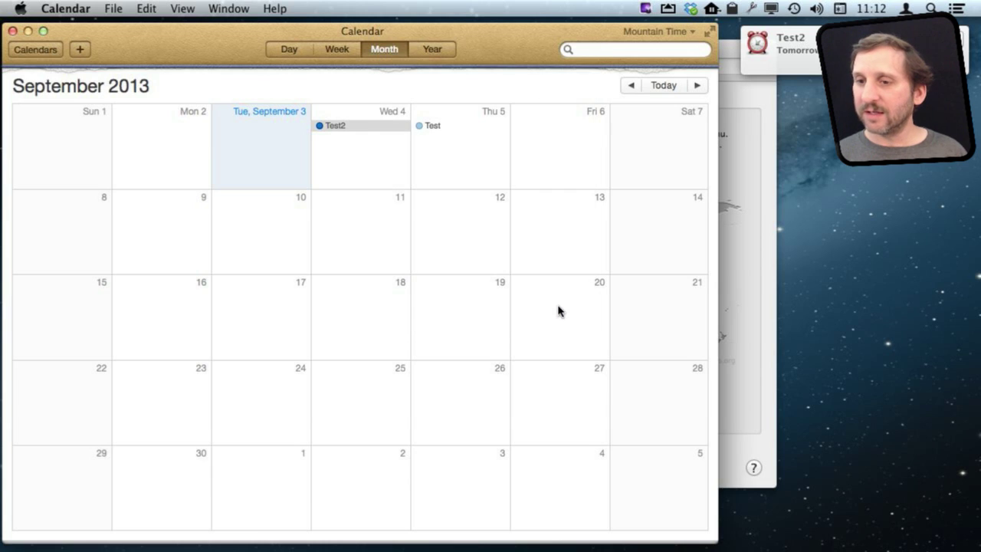
pyautogui.doubleClick(346, 128)
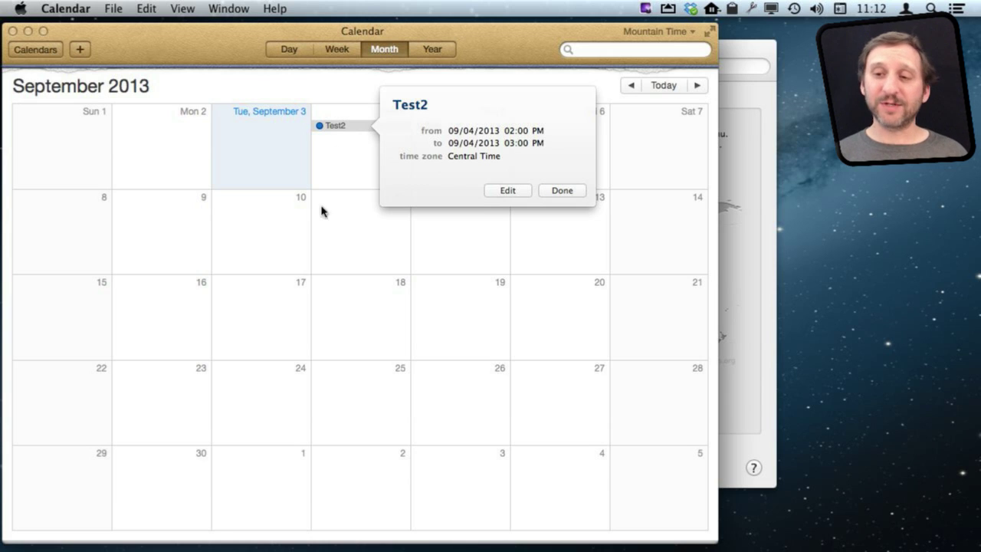
pyautogui.click(548, 193)
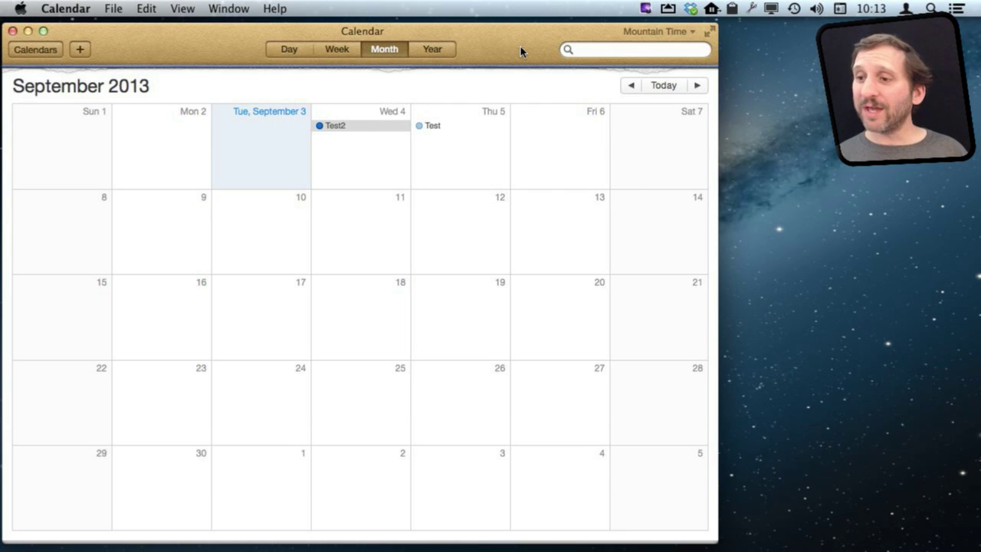
pyautogui.click(654, 32)
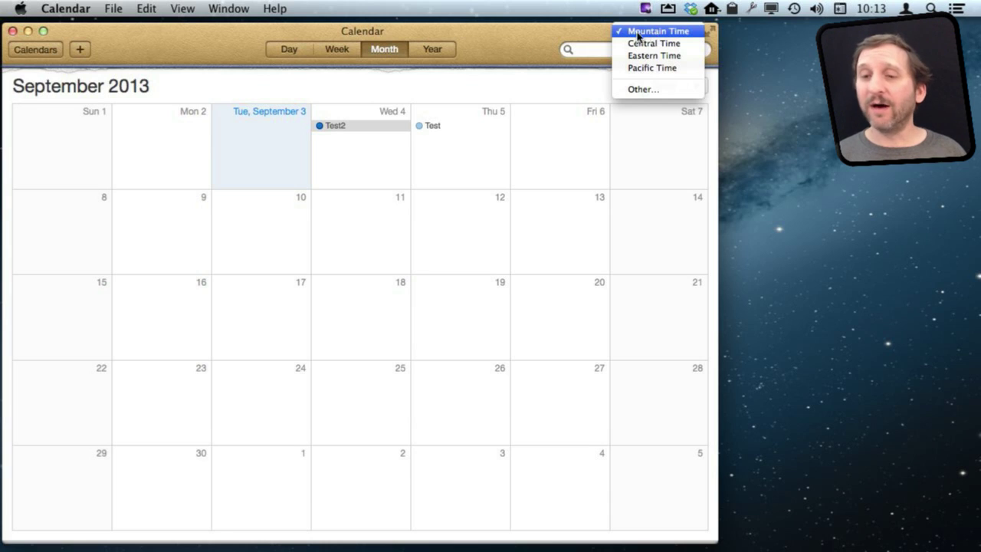
pyautogui.click(537, 38)
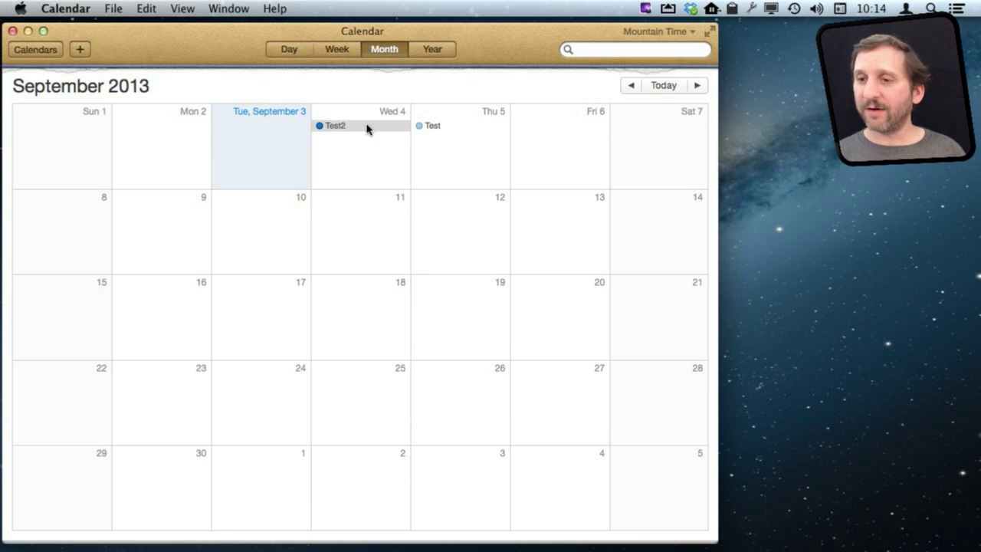
pyautogui.doubleClick(432, 127)
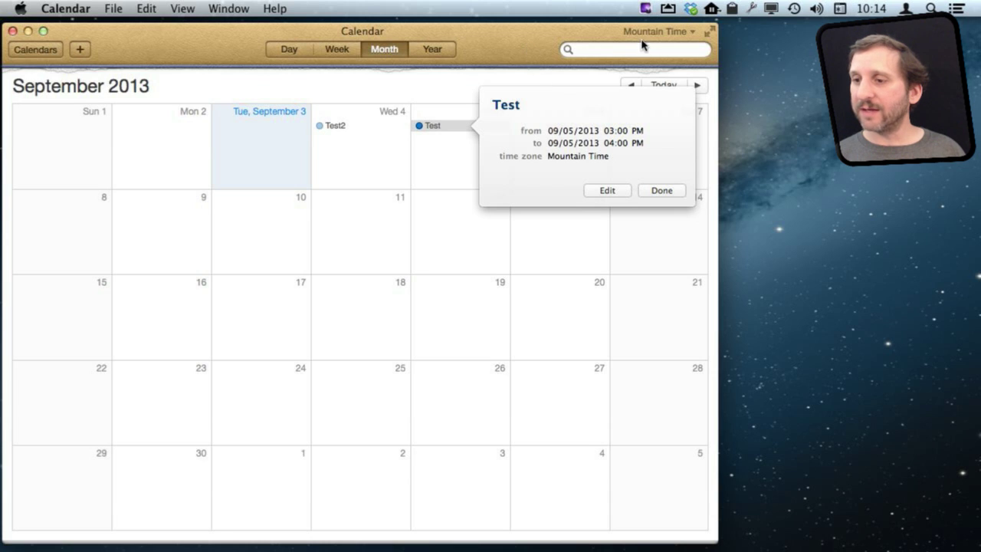
pyautogui.click(657, 190)
# Step: Switch the calendar's display time zone to Eastern and recheck the Test and Test2 times
pyautogui.click(664, 34)
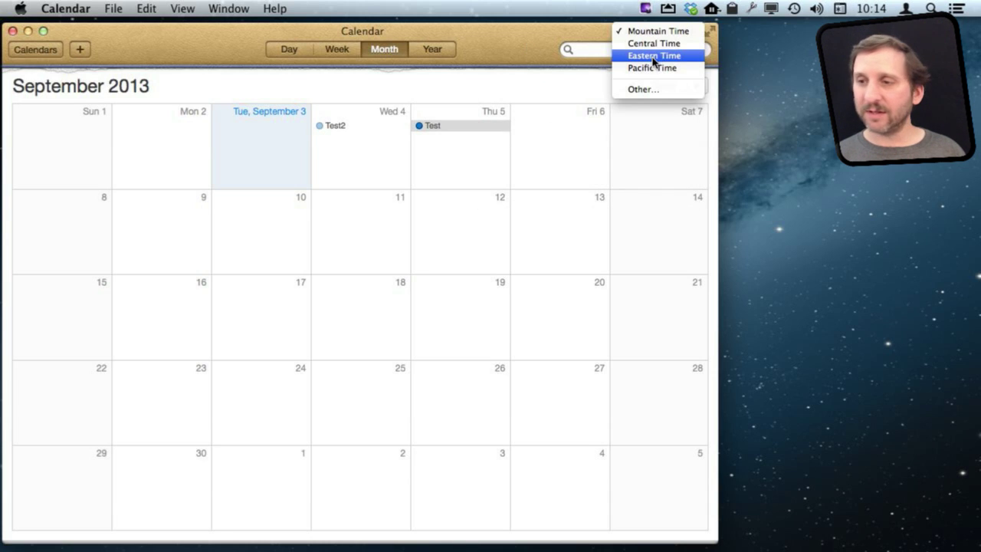
pyautogui.click(654, 56)
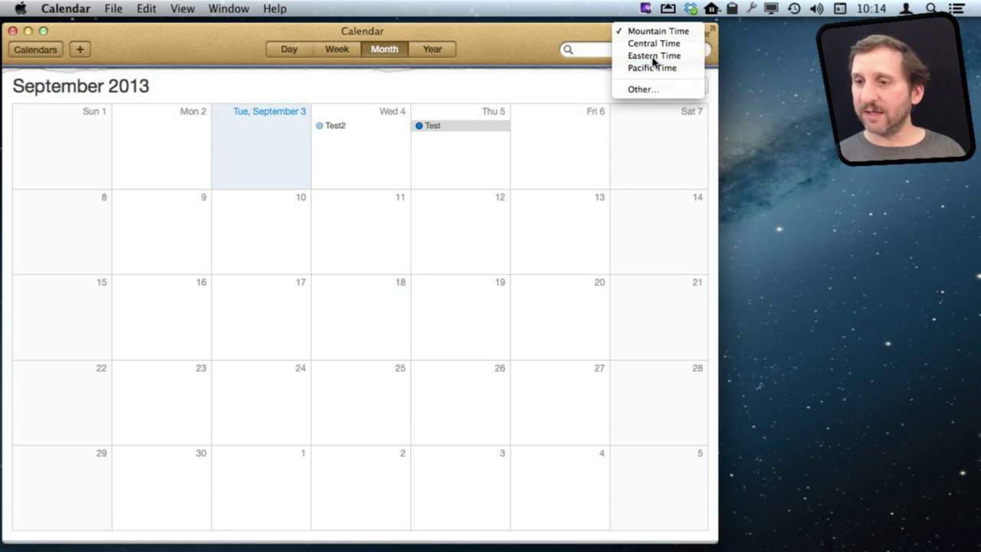
pyautogui.doubleClick(437, 127)
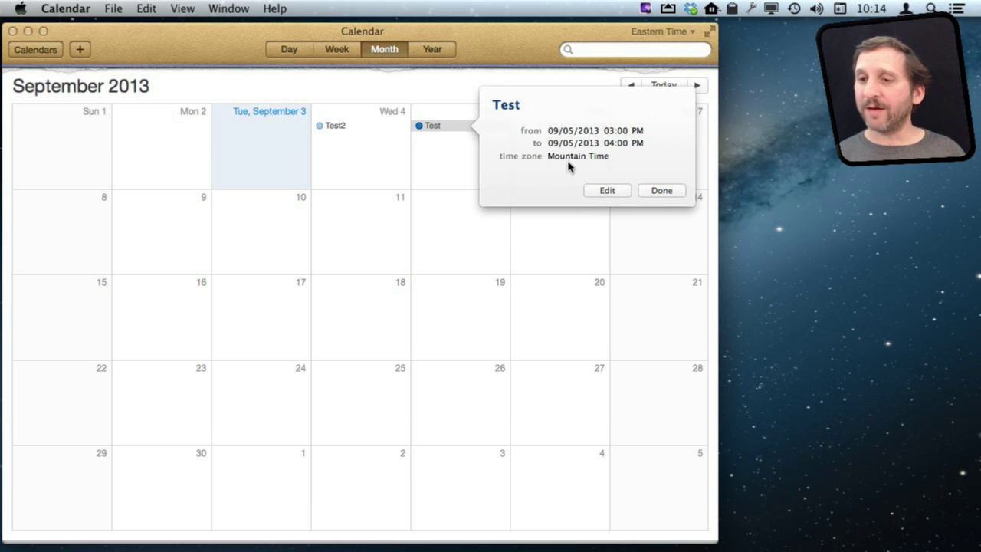
pyautogui.click(397, 146)
pyautogui.click(345, 130)
pyautogui.doubleClick(344, 131)
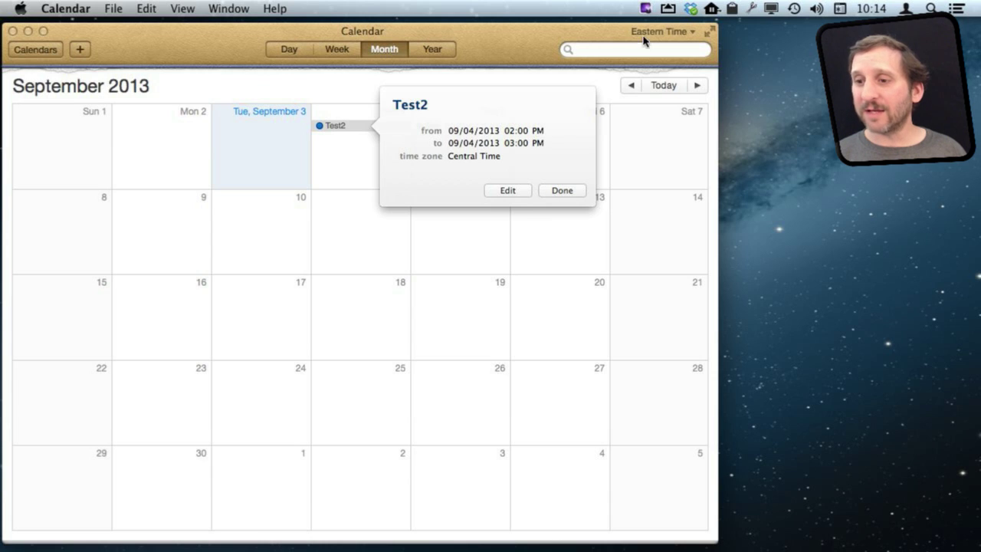
pyautogui.click(546, 193)
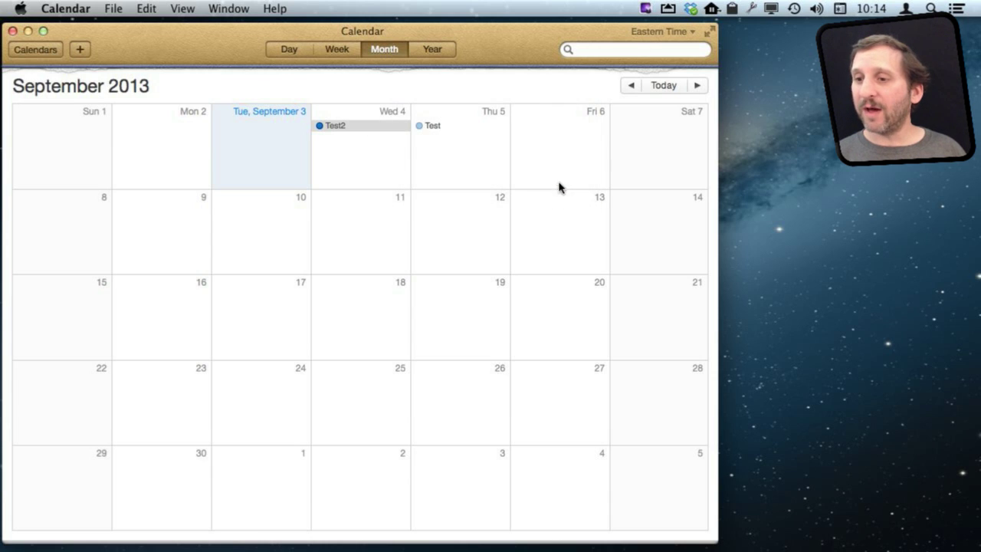
pyautogui.doubleClick(529, 136)
# Step: Title the Friday 6 September event Test3 and make it a timed 12:00–1:00 PM event
pyautogui.write('Test3')
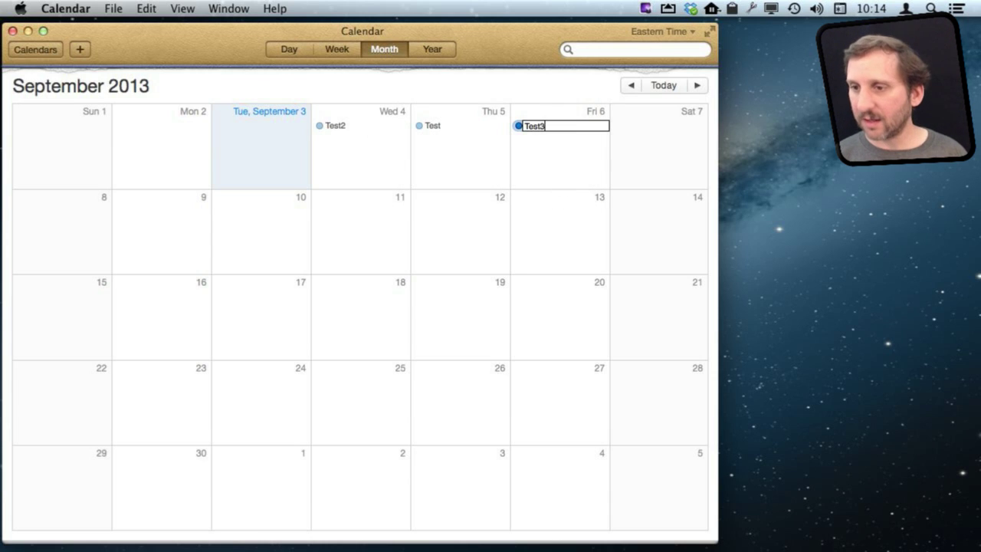
pyautogui.press('Return')
pyautogui.doubleClick(529, 128)
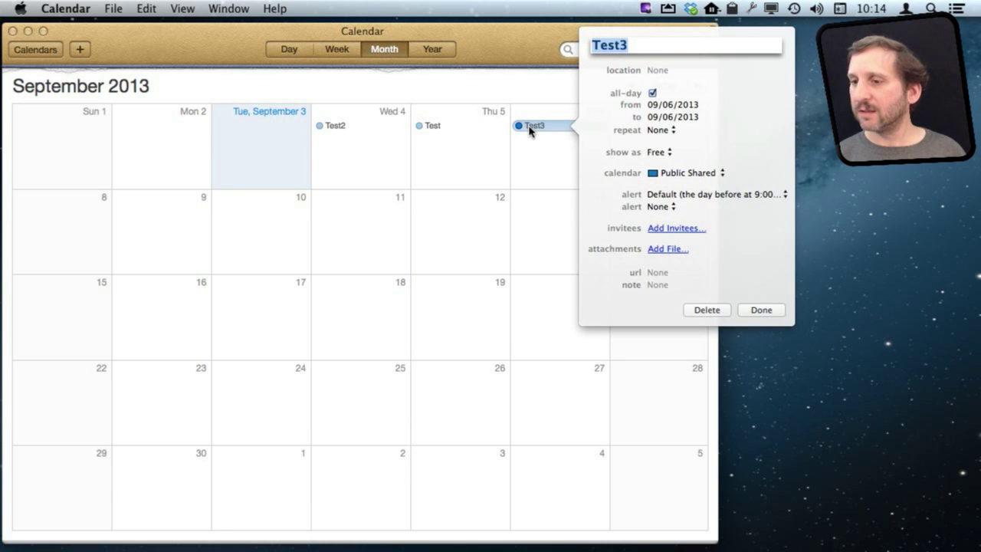
pyautogui.click(652, 93)
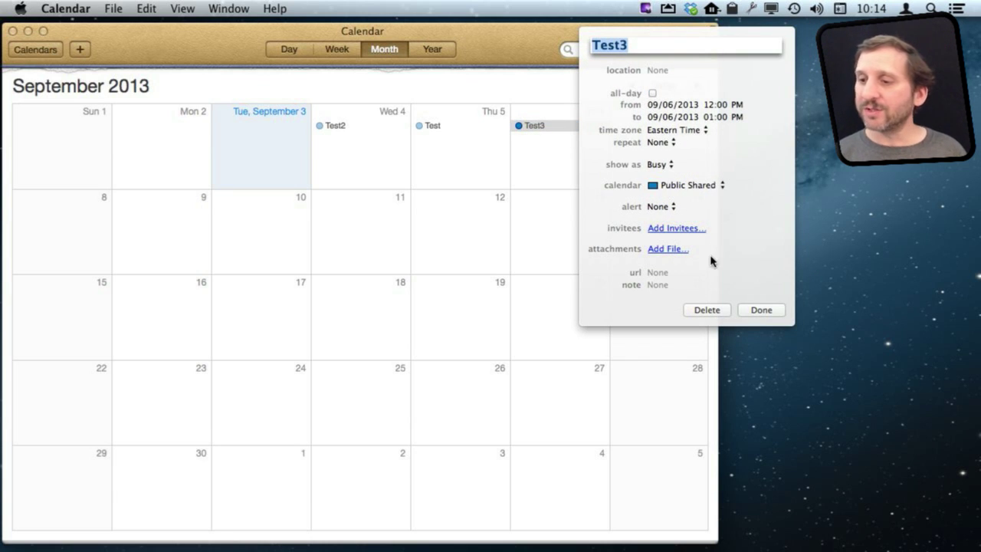
pyautogui.click(760, 310)
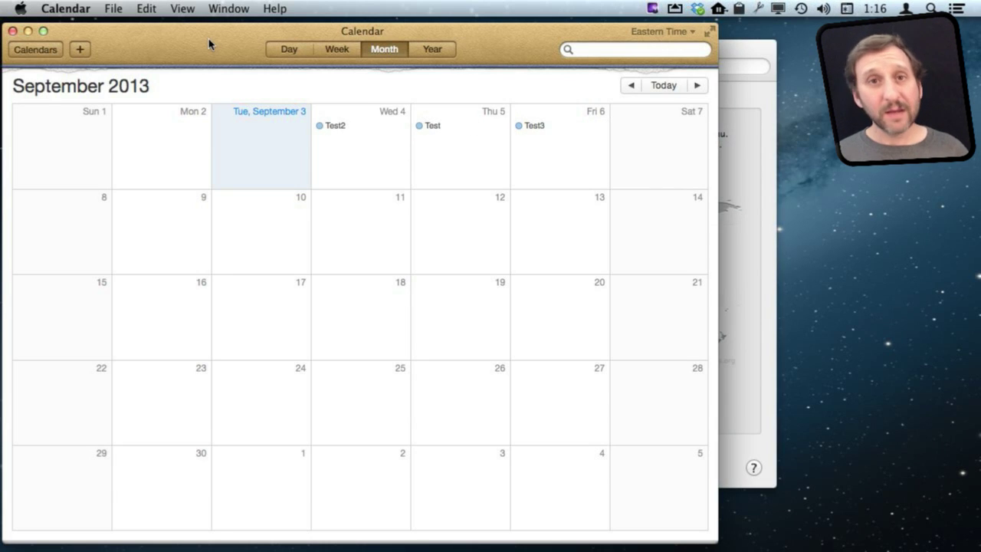
# Step: Create a timed event titled Test4 on Thursday 5 September
pyautogui.doubleClick(448, 161)
pyautogui.write('Test4')
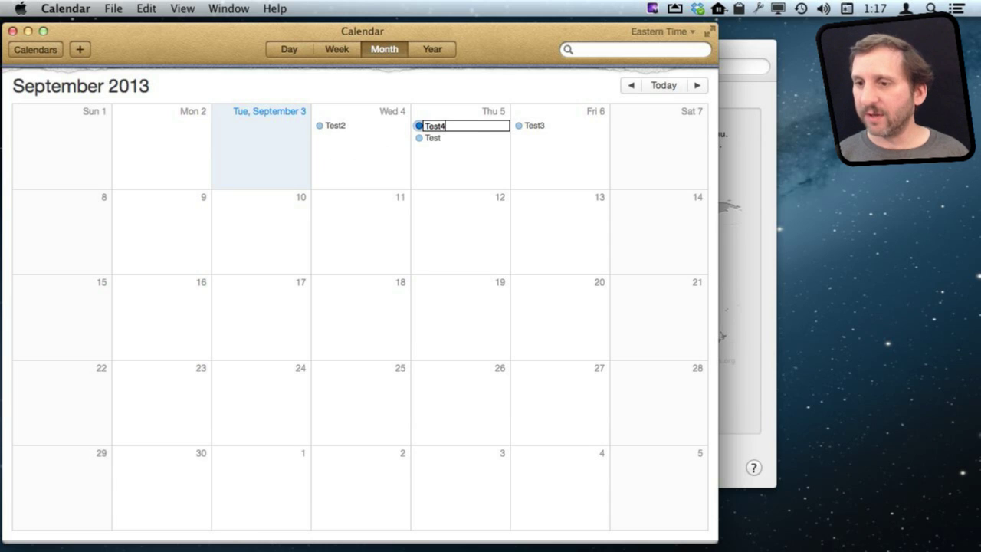
pyautogui.press('Return')
pyautogui.doubleClick(434, 127)
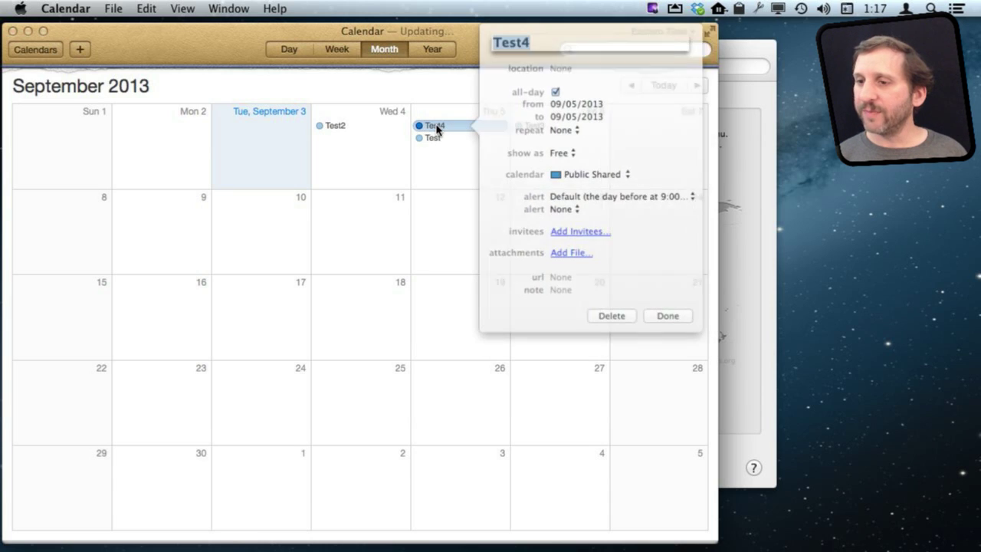
pyautogui.click(554, 93)
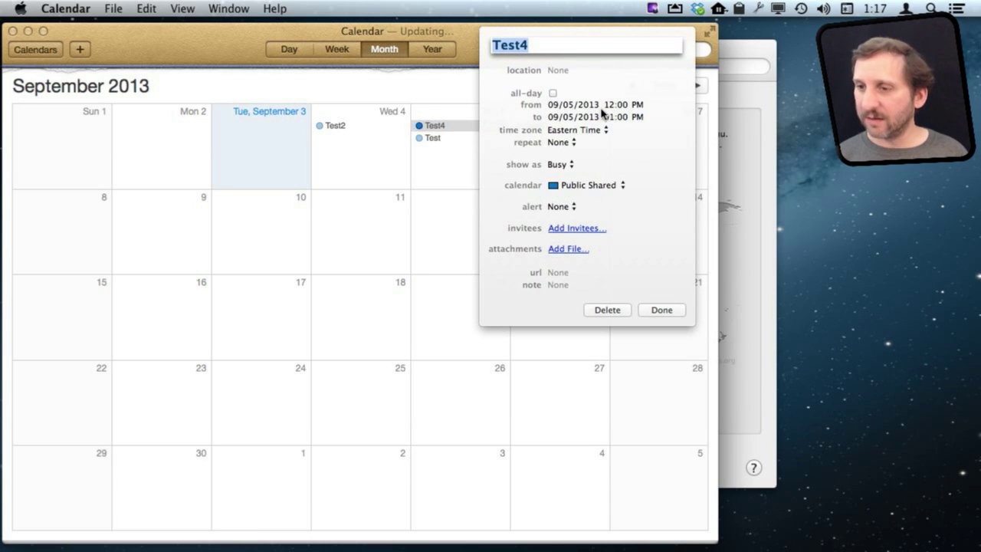
# Step: Set Test4 to start at 5 PM with a Floating time zone
pyautogui.click(606, 108)
pyautogui.write('5')
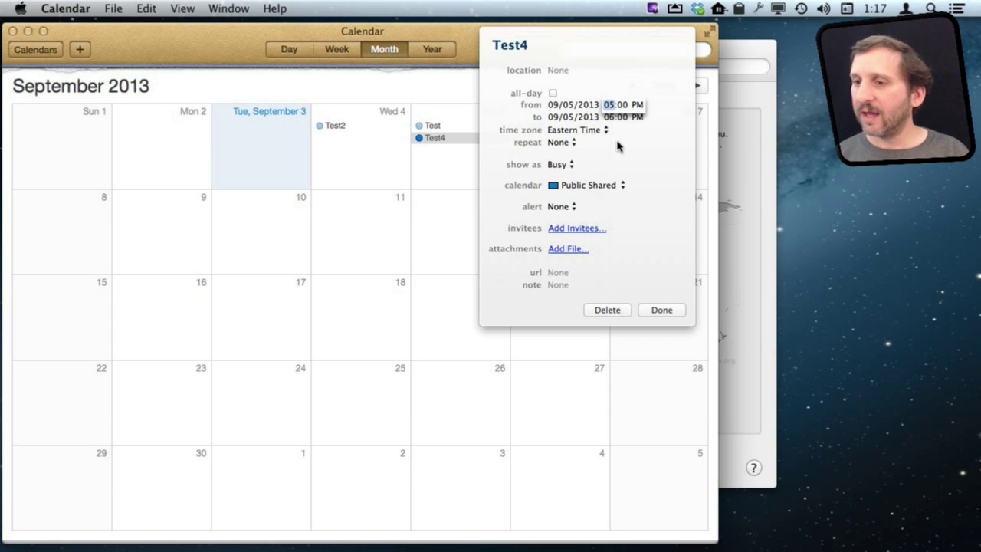
pyautogui.click(572, 131)
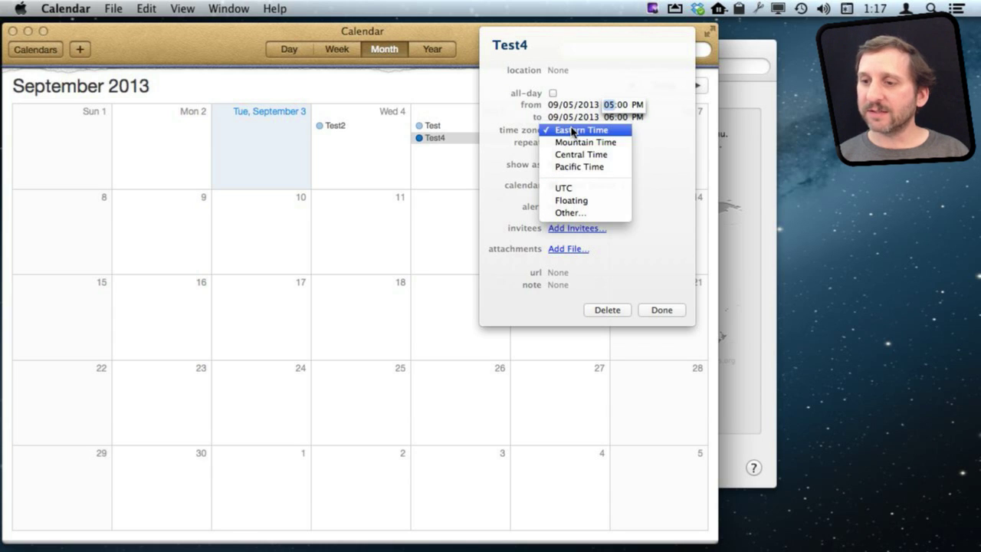
pyautogui.click(572, 203)
pyautogui.click(658, 309)
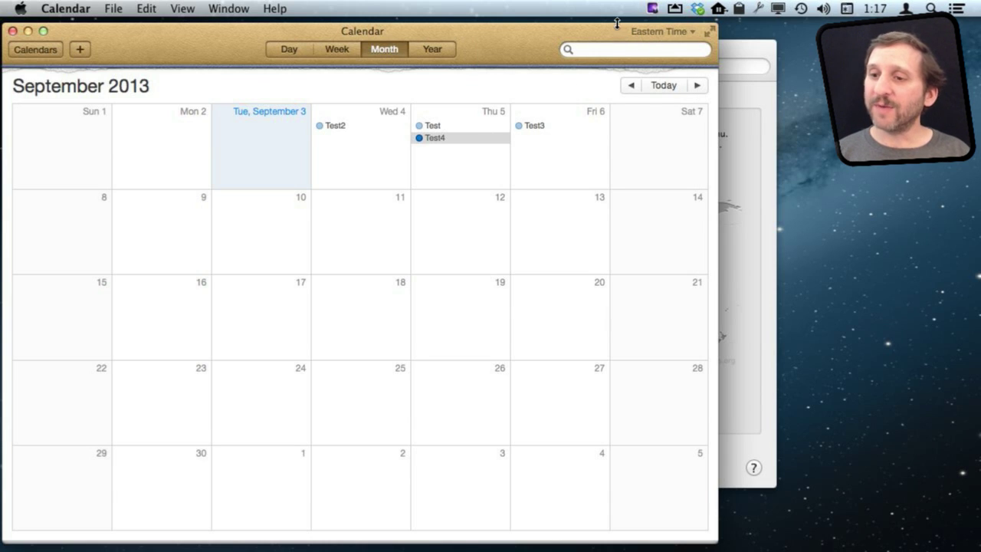
# Step: Switch the calendar display time zone back to Mountain Time and check Test4 reads 7:00–8:00 PM
pyautogui.doubleClick(433, 139)
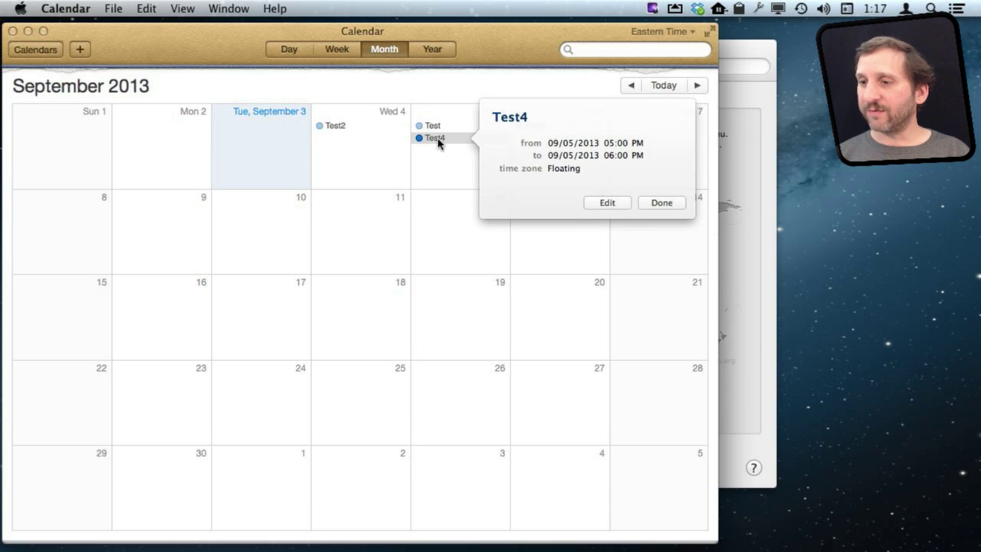
pyautogui.click(659, 203)
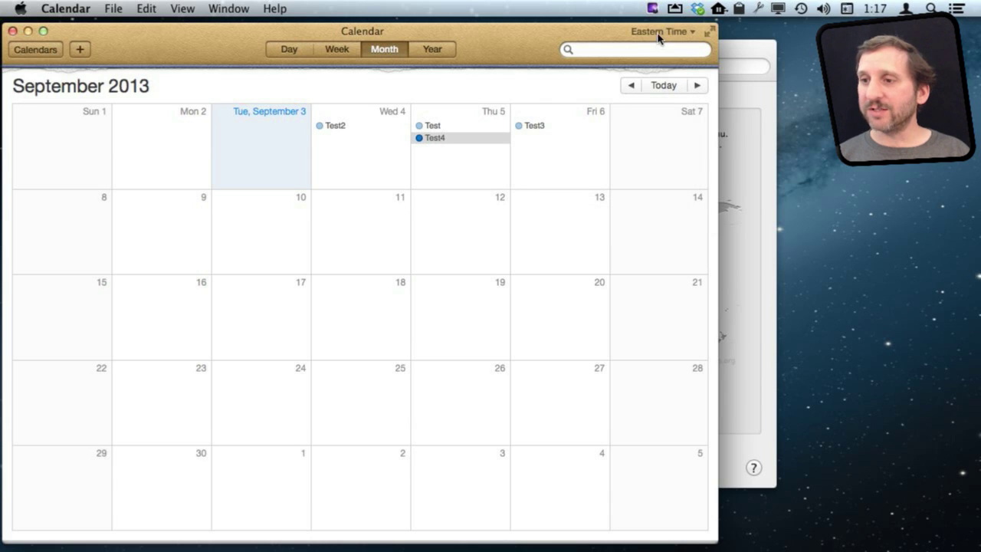
pyautogui.click(661, 31)
pyautogui.click(657, 19)
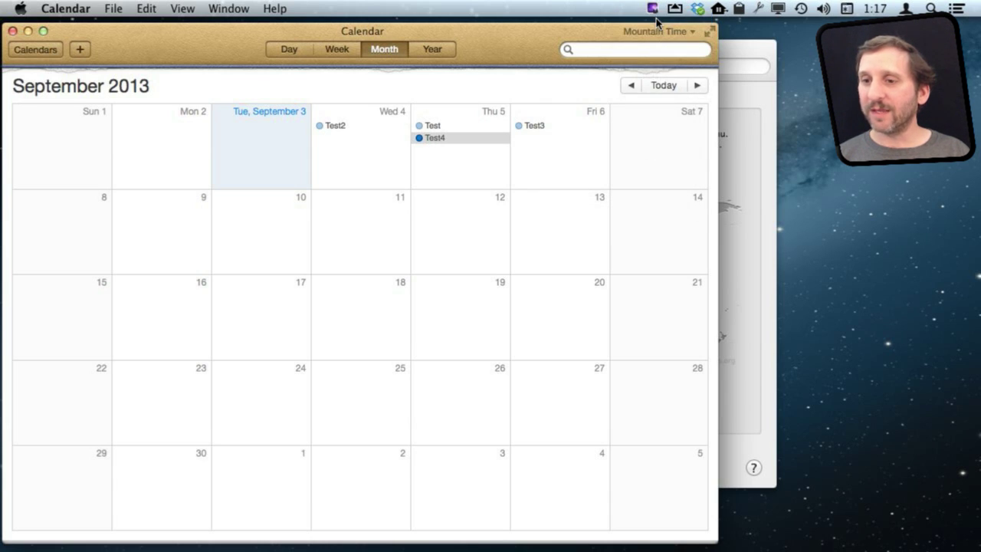
pyautogui.doubleClick(427, 138)
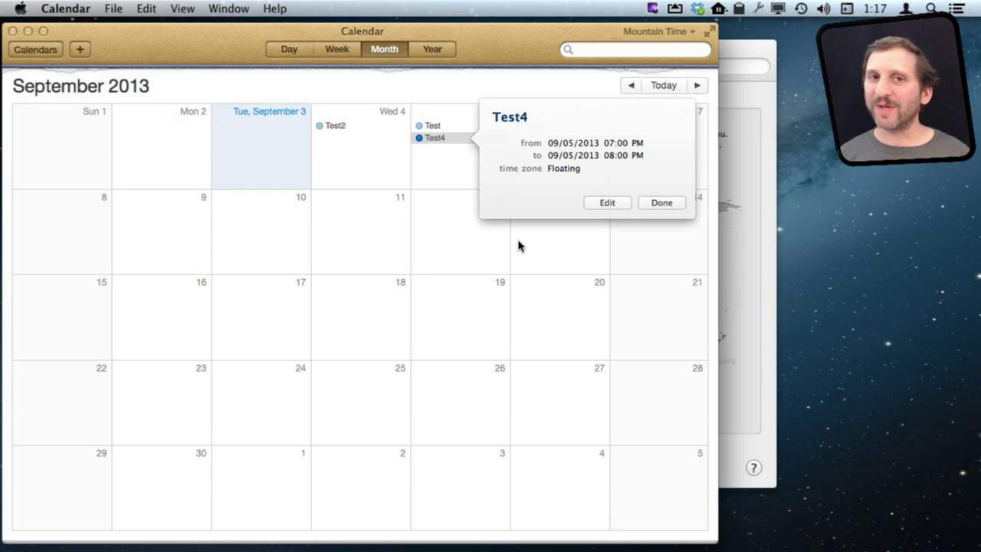
pyautogui.click(656, 32)
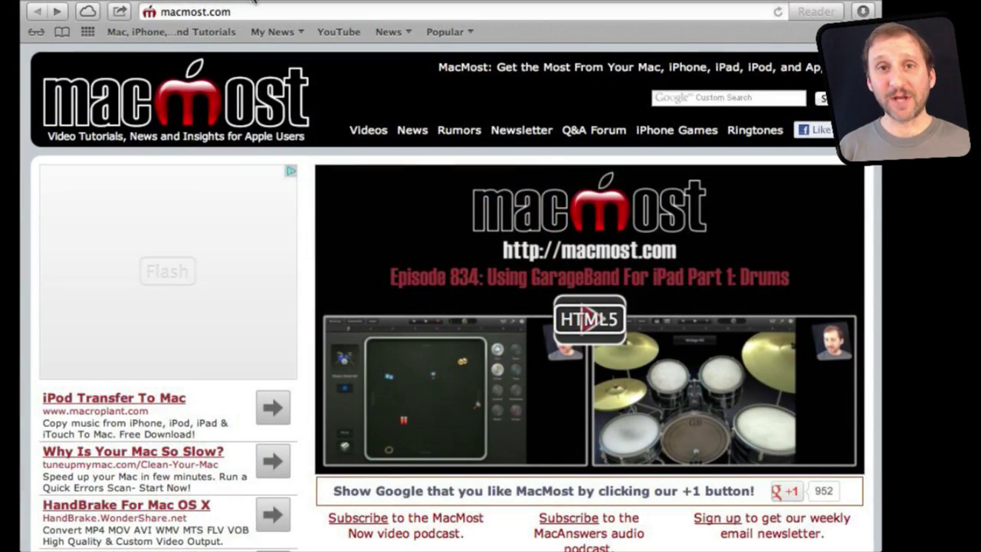
# Step: Open the MacMost Now 833 '18 Google Search Tricks' article and scroll to its video
pyautogui.scroll(-3, 427, 313)
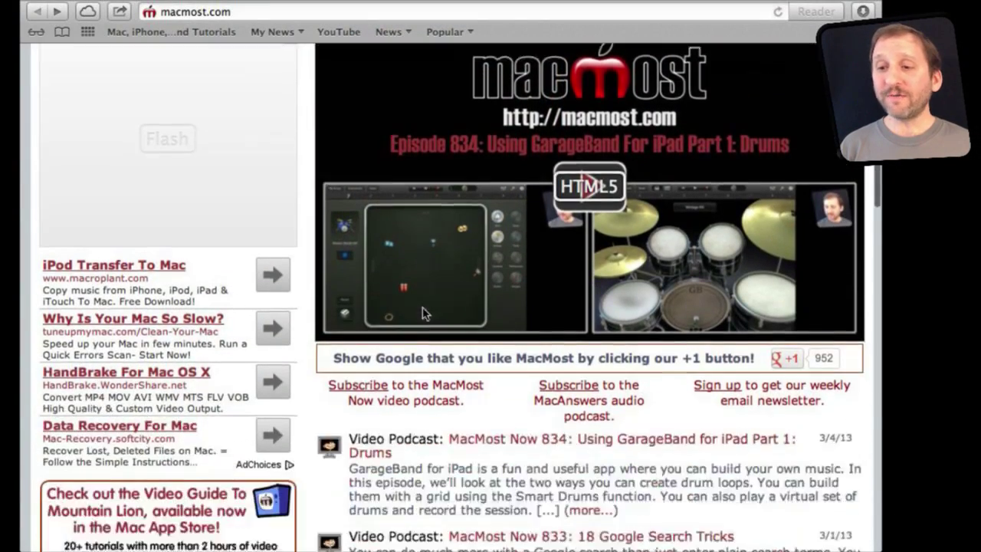
pyautogui.scroll(-7, 425, 309)
pyautogui.click(498, 207)
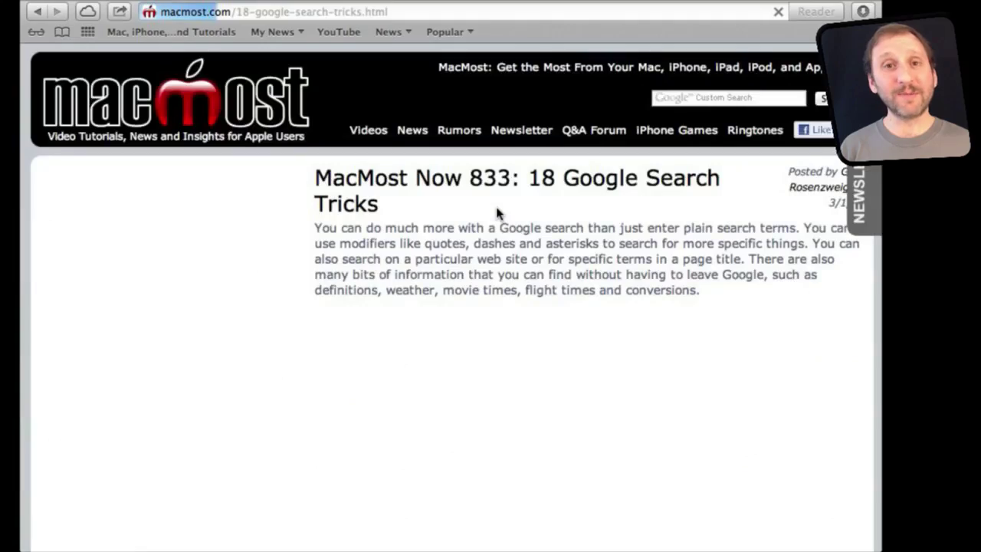
pyautogui.scroll(-5, 489, 289)
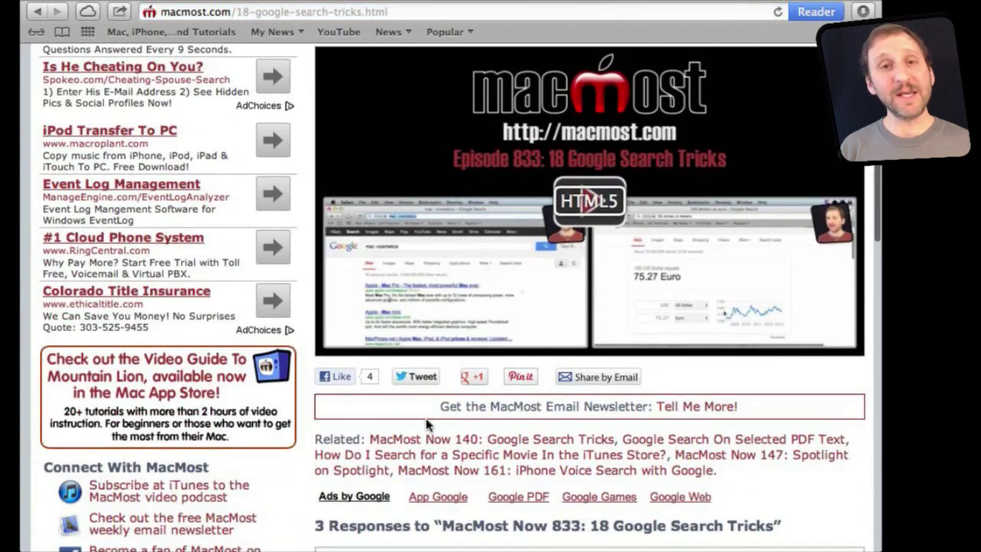